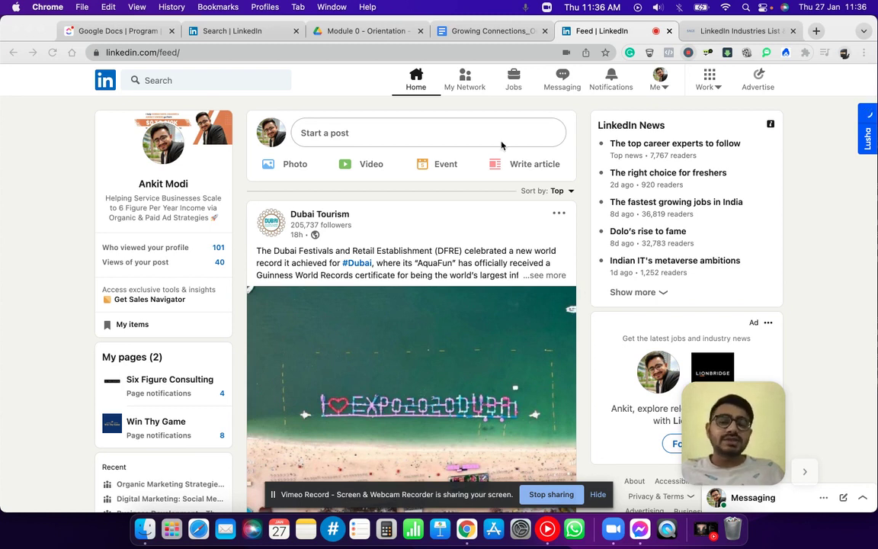
# - Open your own LinkedIn profile and review its headline section, dashboard and featured content
pyautogui.click(354, 93)
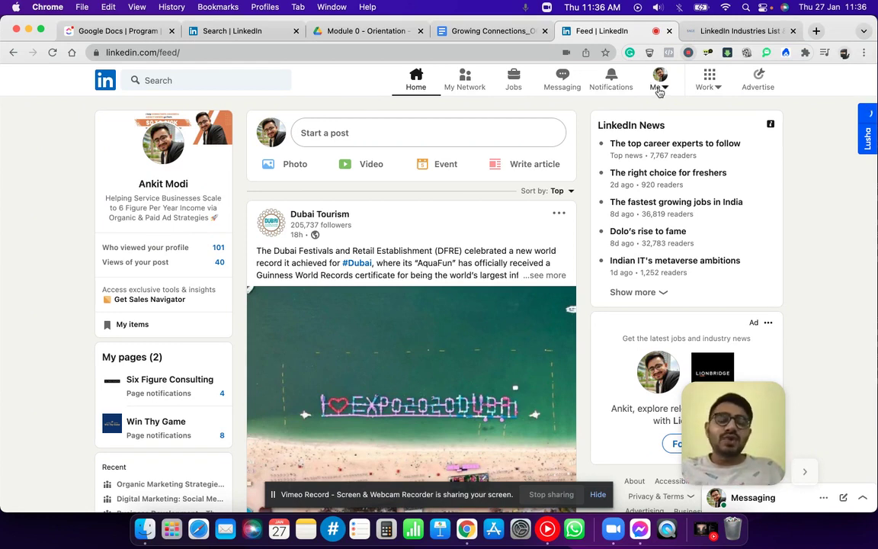
pyautogui.click(660, 85)
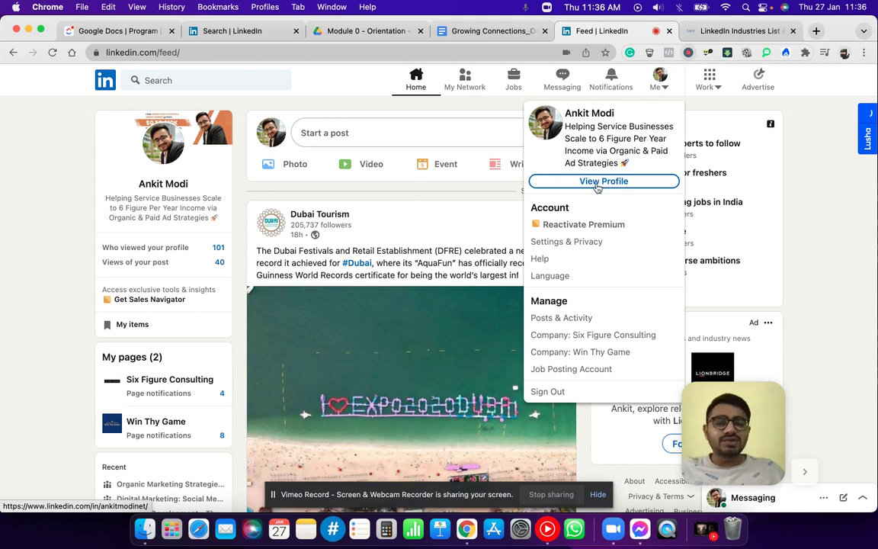
pyautogui.click(594, 183)
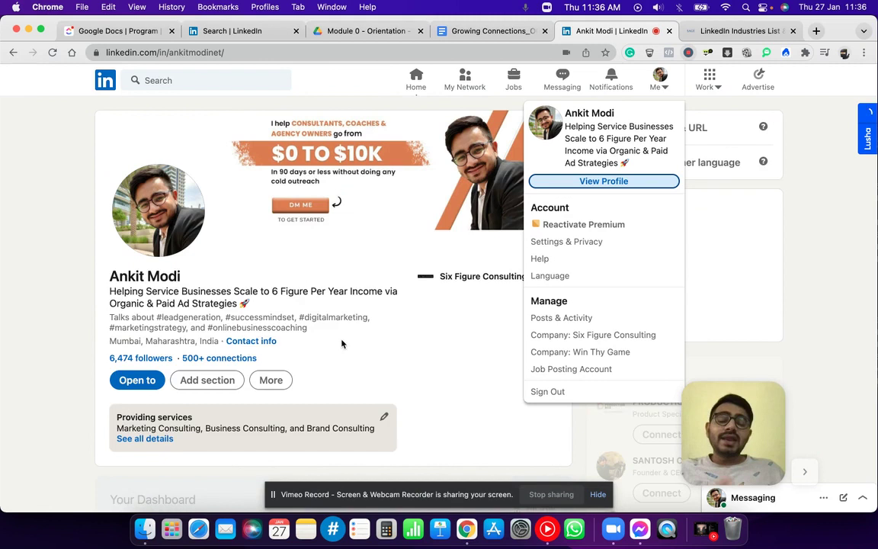
pyautogui.click(367, 336)
pyautogui.scroll(-5, 367, 336)
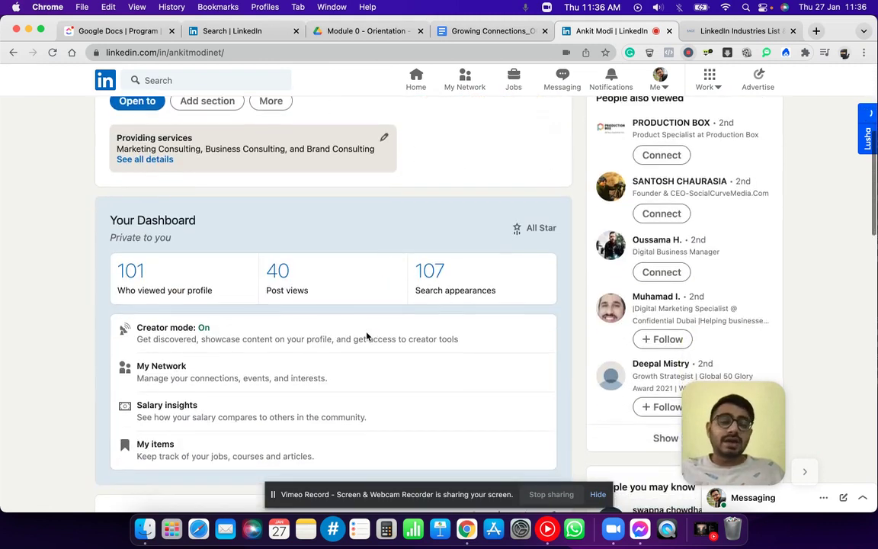
pyautogui.scroll(-1, 366, 337)
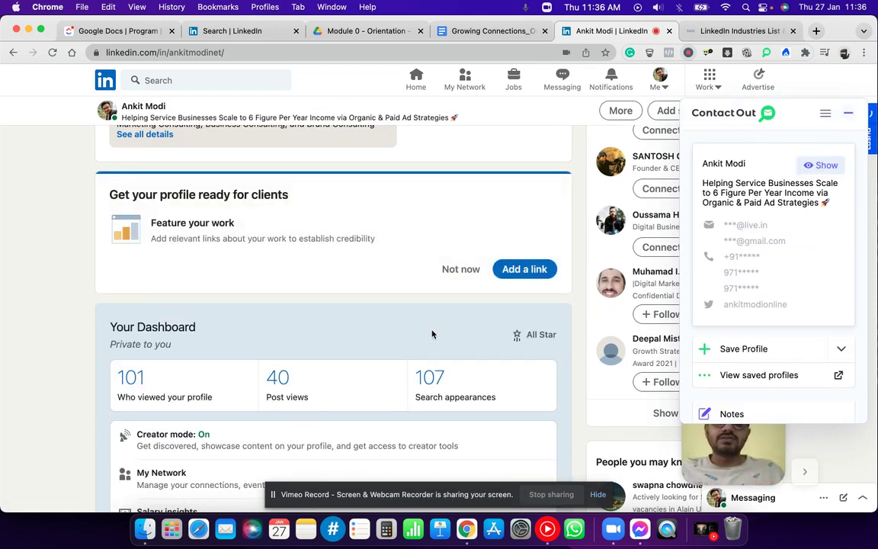
pyautogui.scroll(-5, 371, 351)
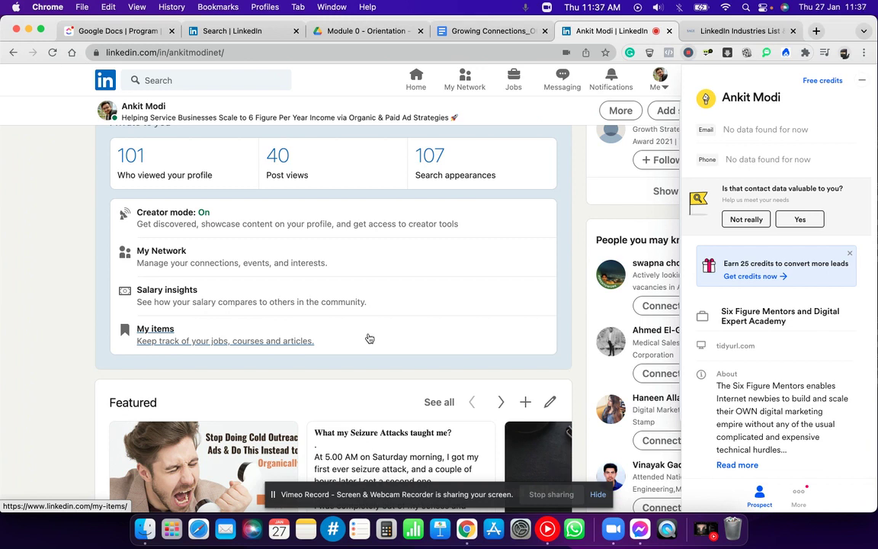
pyautogui.scroll(6, 369, 335)
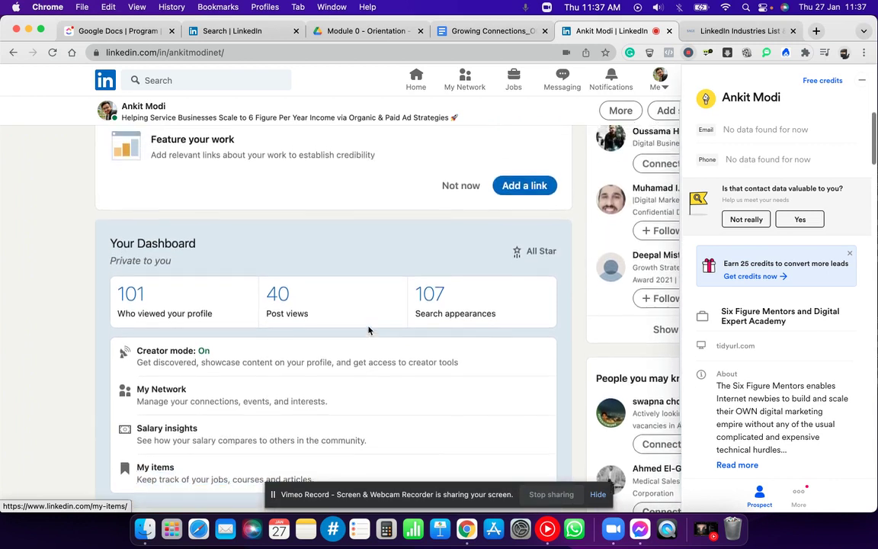
pyautogui.scroll(5, 369, 330)
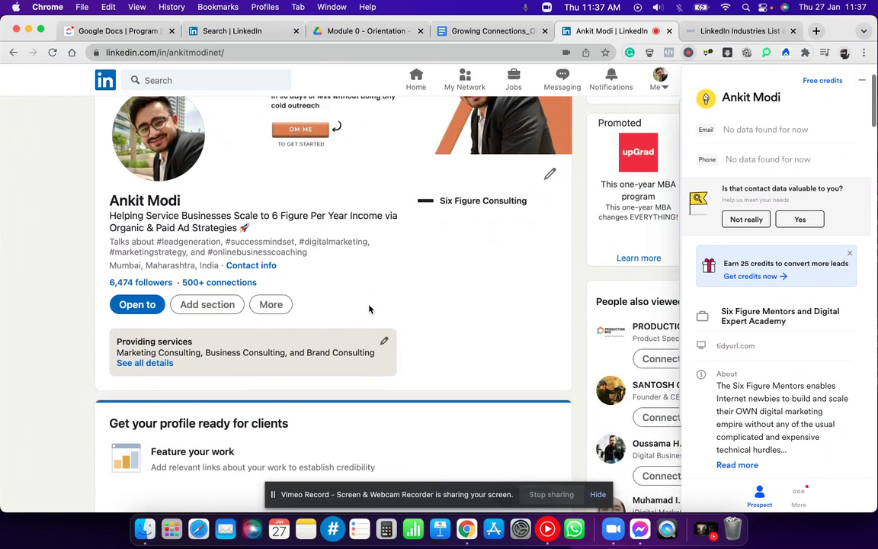
pyautogui.scroll(1, 369, 307)
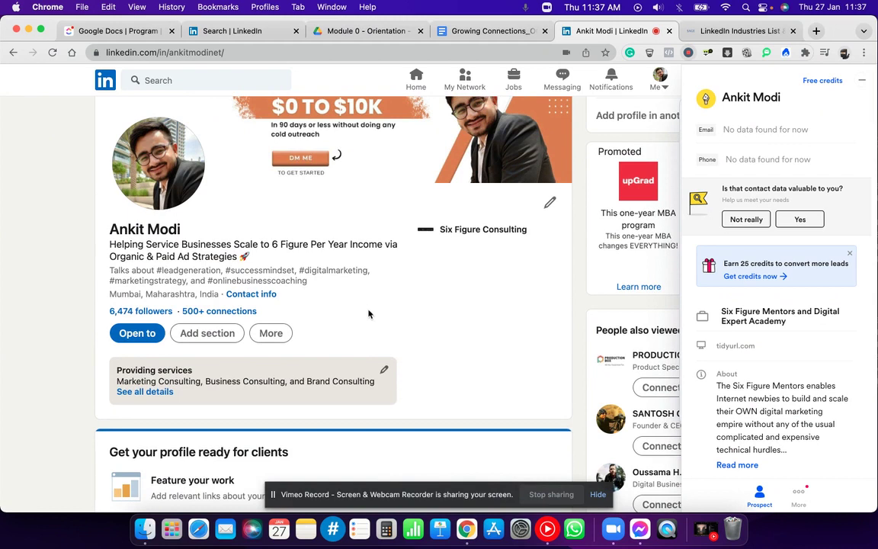
pyautogui.scroll(2, 373, 310)
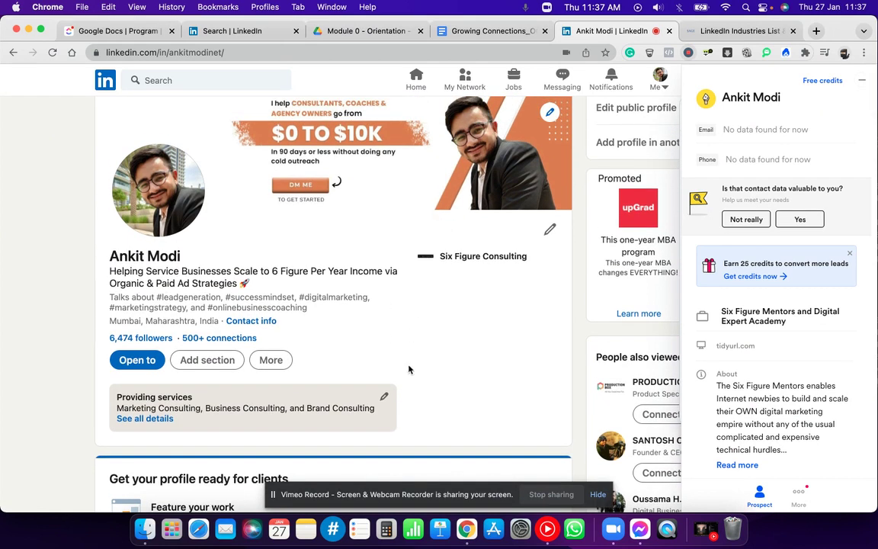
# - Go to your network's list of connections, collapsing the Lusha panel, and open the connection search with filters
pyautogui.click(464, 88)
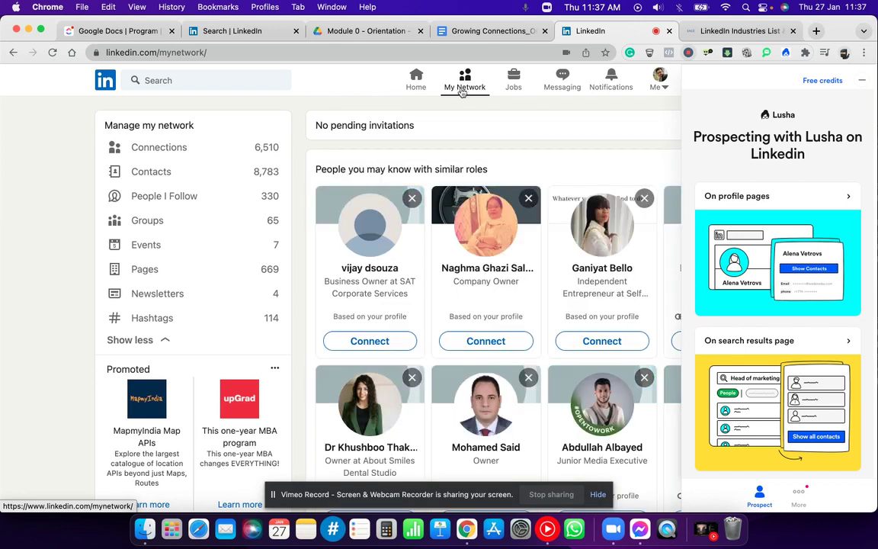
pyautogui.click(746, 52)
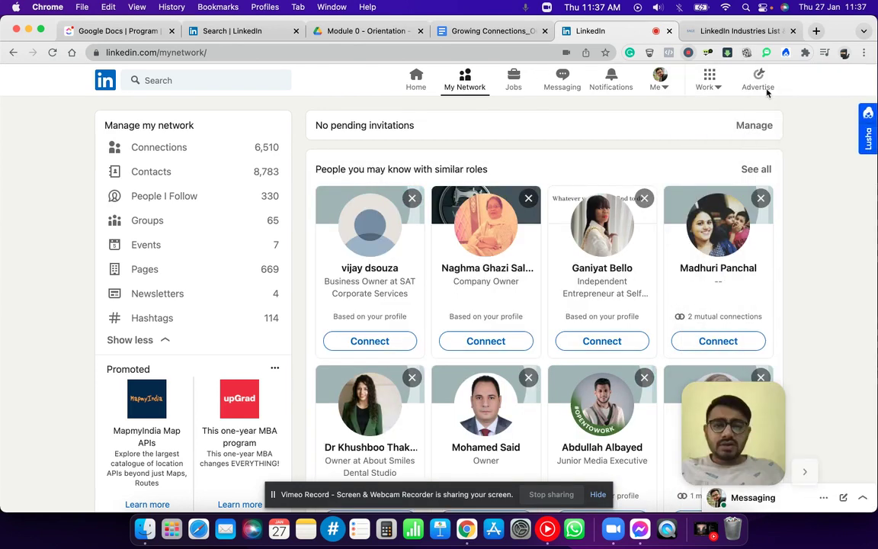
pyautogui.click(198, 155)
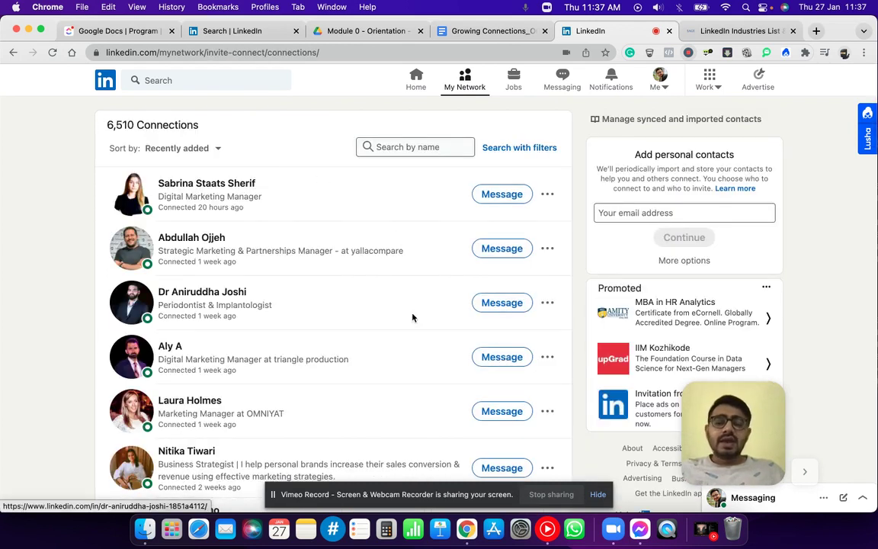
pyautogui.scroll(-2, 412, 317)
pyautogui.scroll(2, 413, 317)
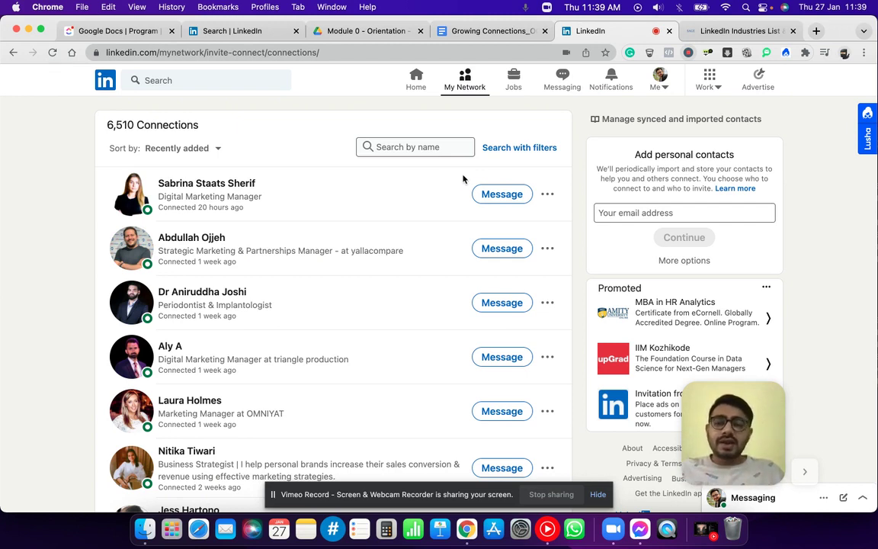
pyautogui.click(520, 152)
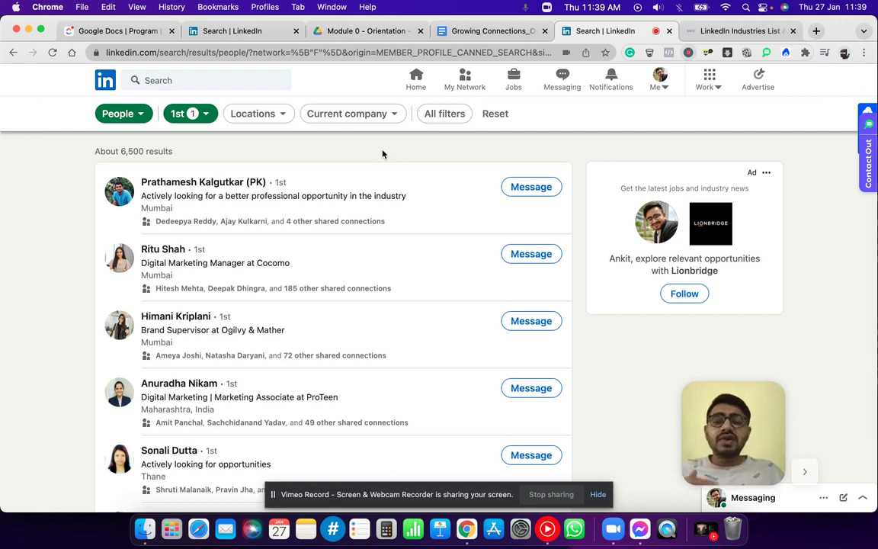
# - Add 2nd and 3rd+ connections to the 1st-degree people search and show the results
pyautogui.click(144, 124)
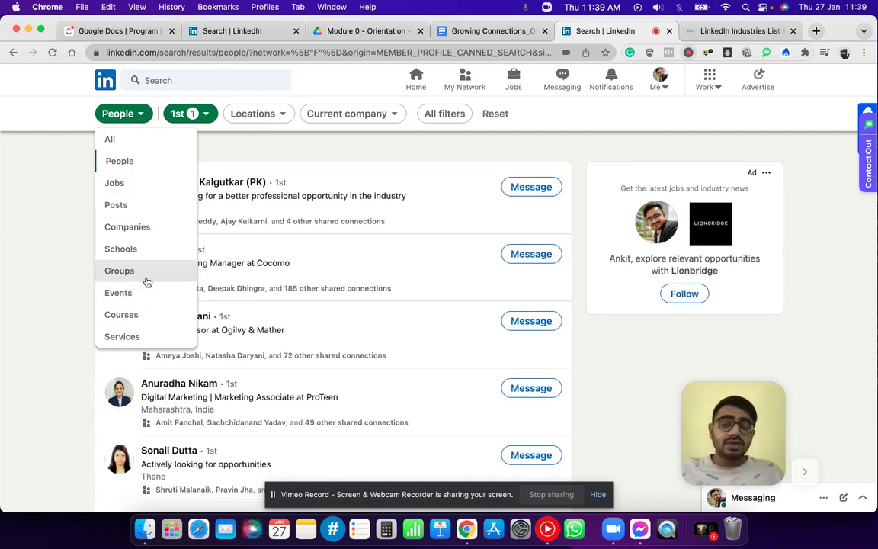
pyautogui.click(205, 117)
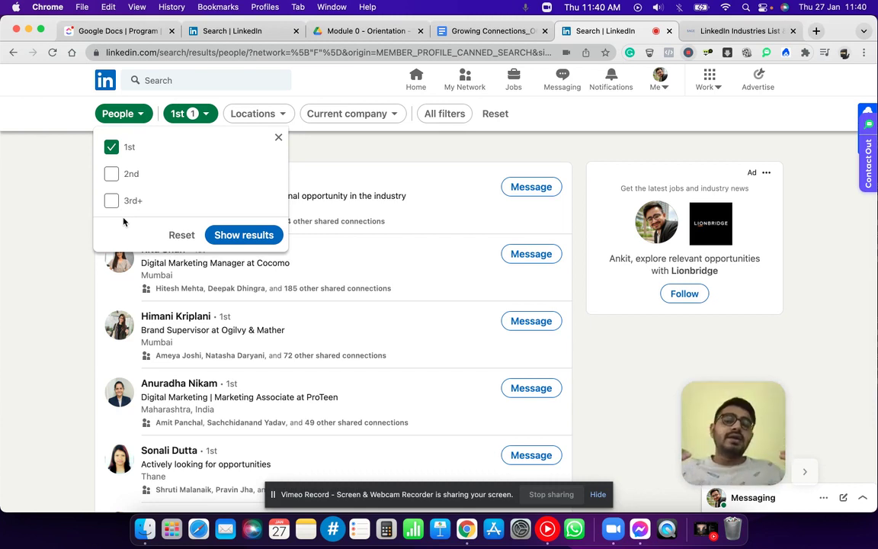
pyautogui.click(111, 174)
pyautogui.click(112, 200)
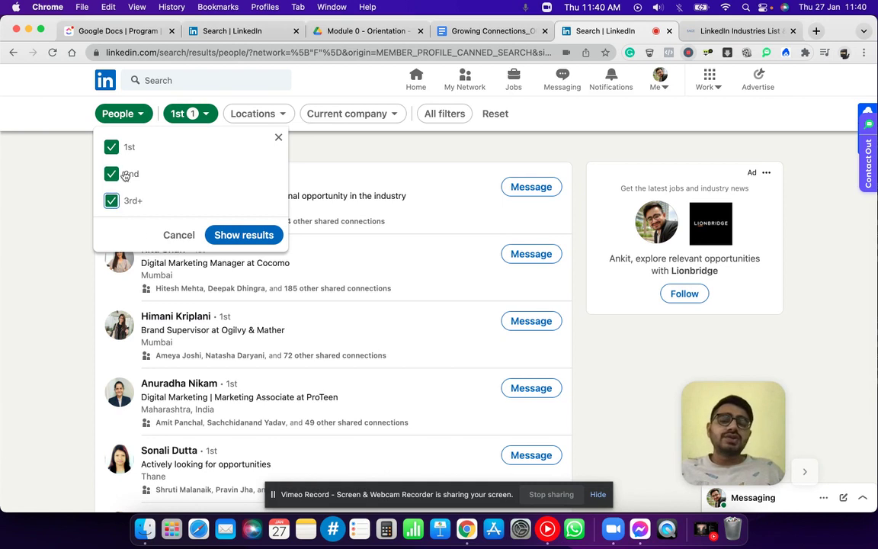
pyautogui.click(244, 236)
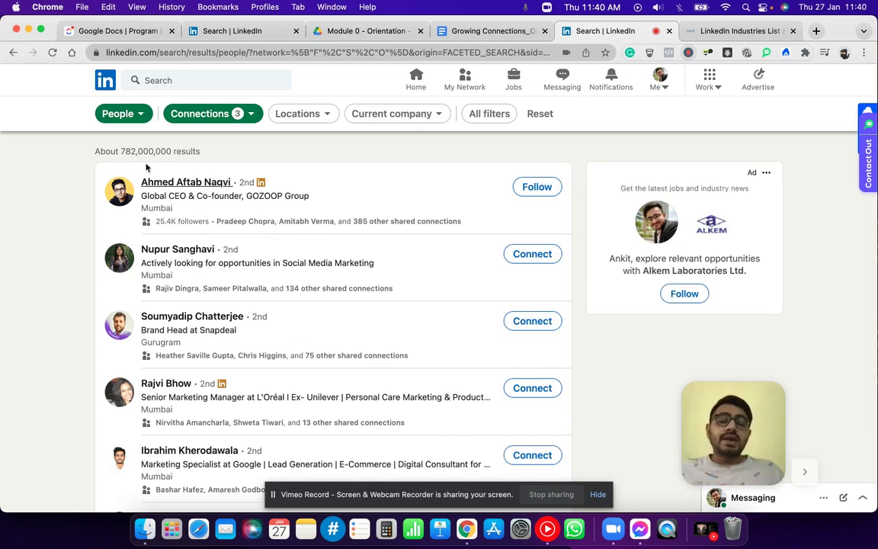
pyautogui.moveTo(120, 150); pyautogui.dragTo(175, 151)
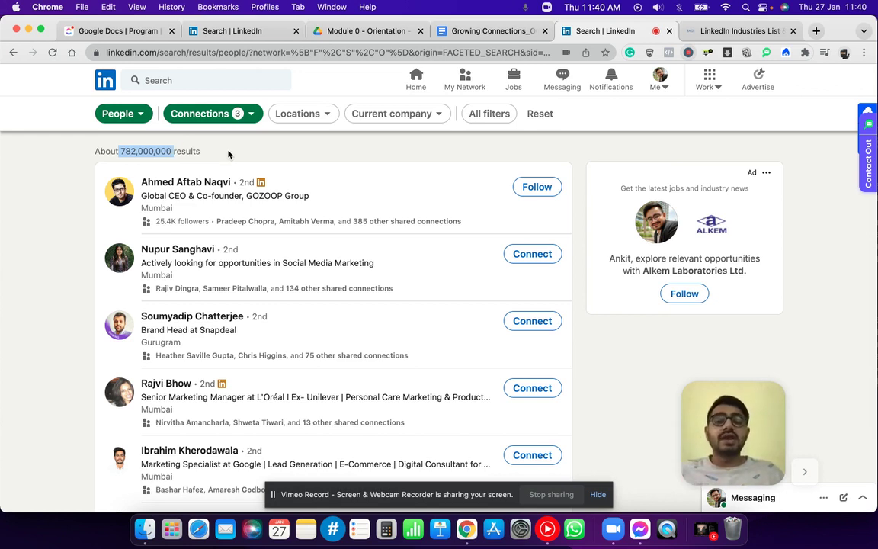
# - Filter the people search by the locations Australia, United Kingdom and United Arab Emirates, and show the results
pyautogui.click(324, 122)
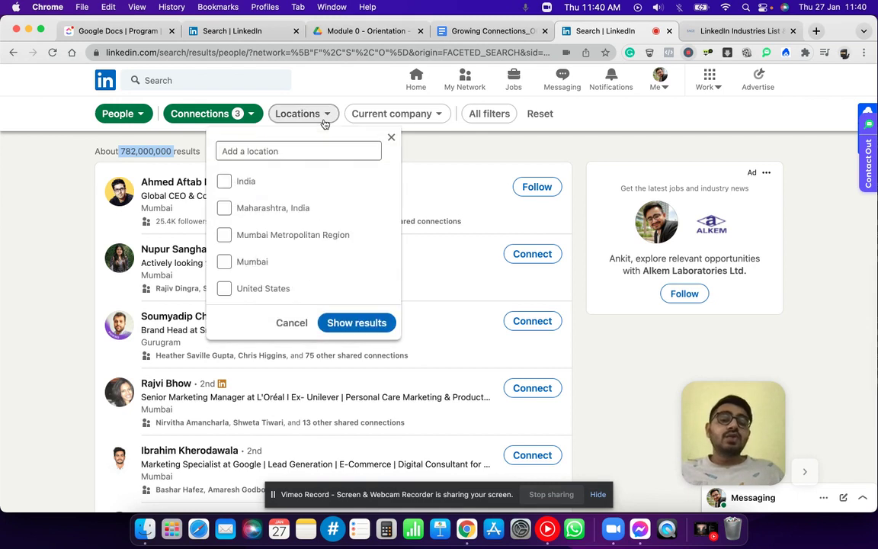
pyautogui.click(318, 152)
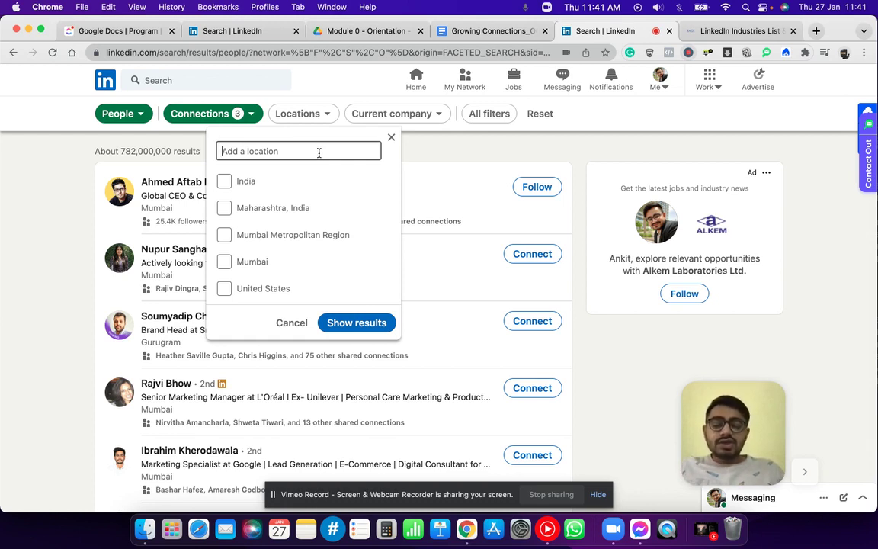
pyautogui.write('au')
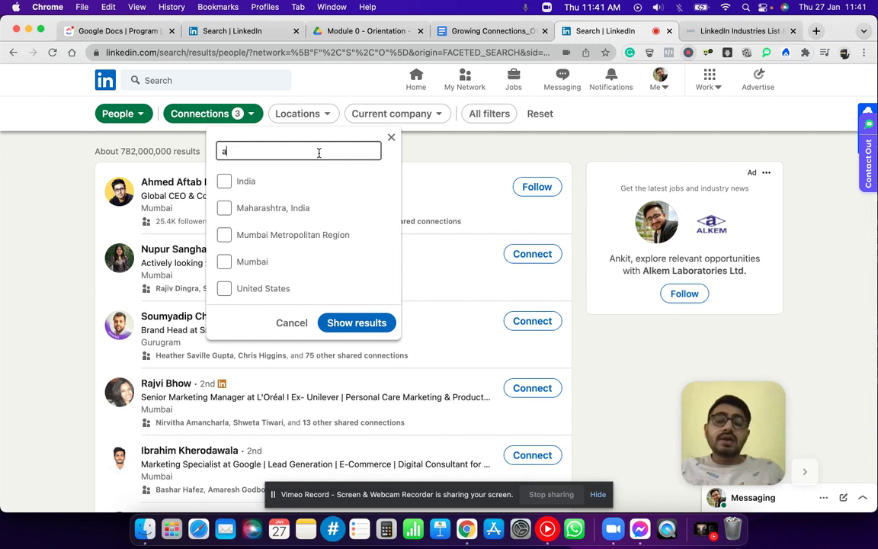
pyautogui.click(309, 171)
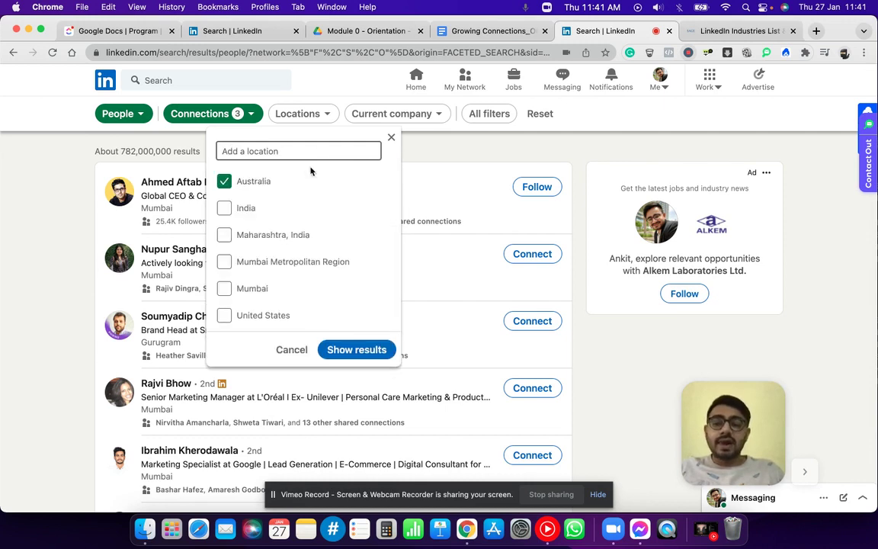
pyautogui.write('uni')
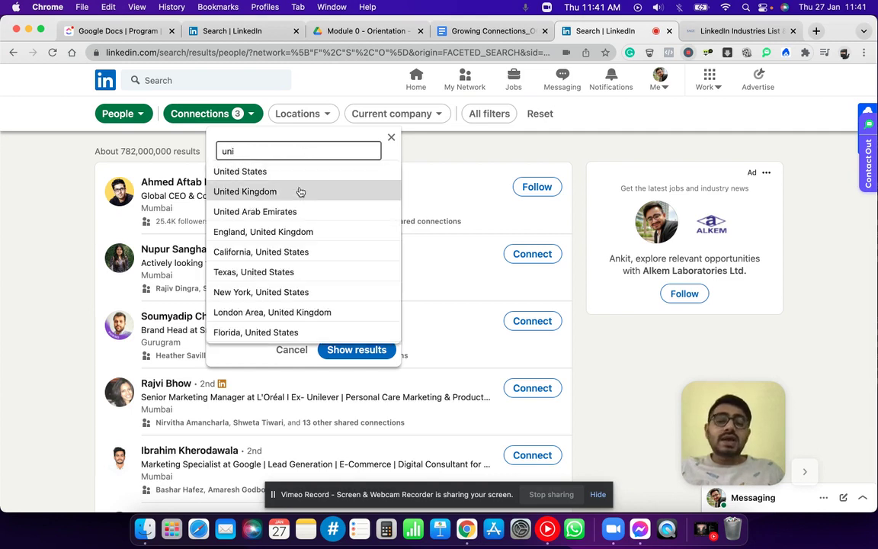
pyautogui.click(301, 192)
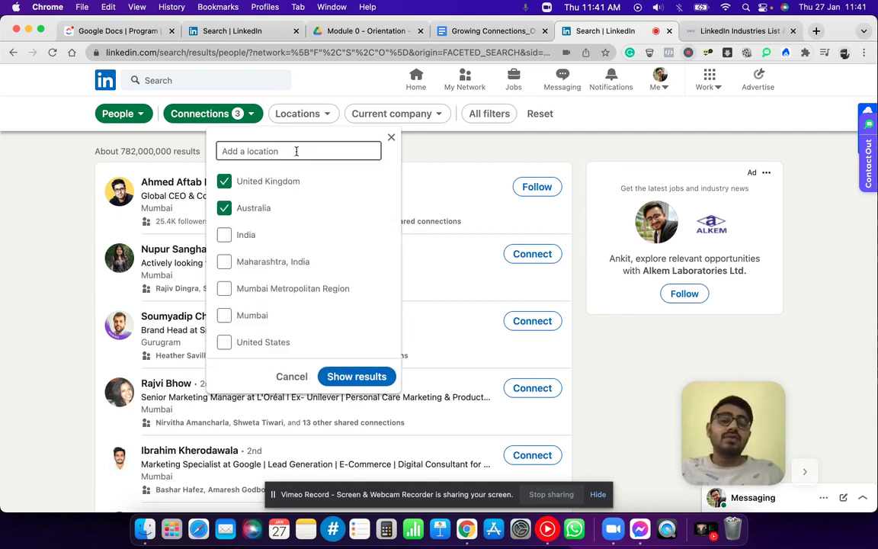
pyautogui.write('unite')
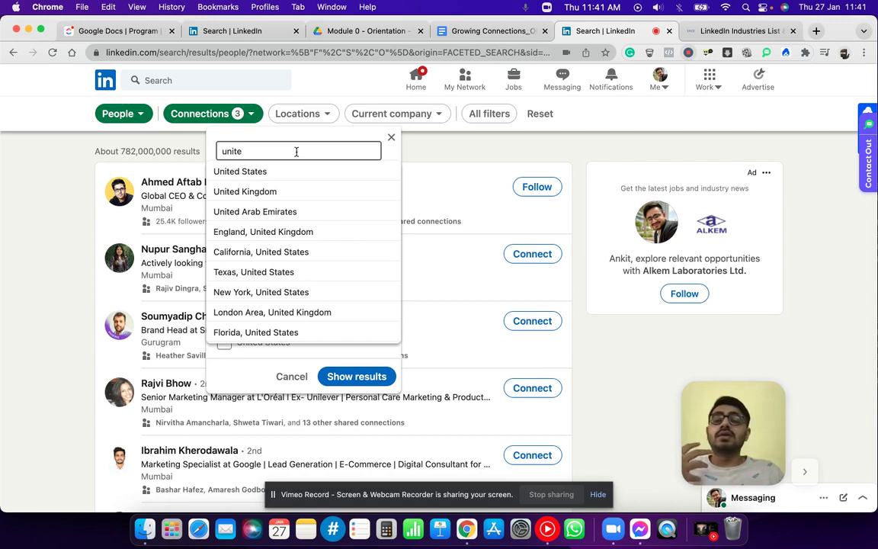
pyautogui.click(297, 211)
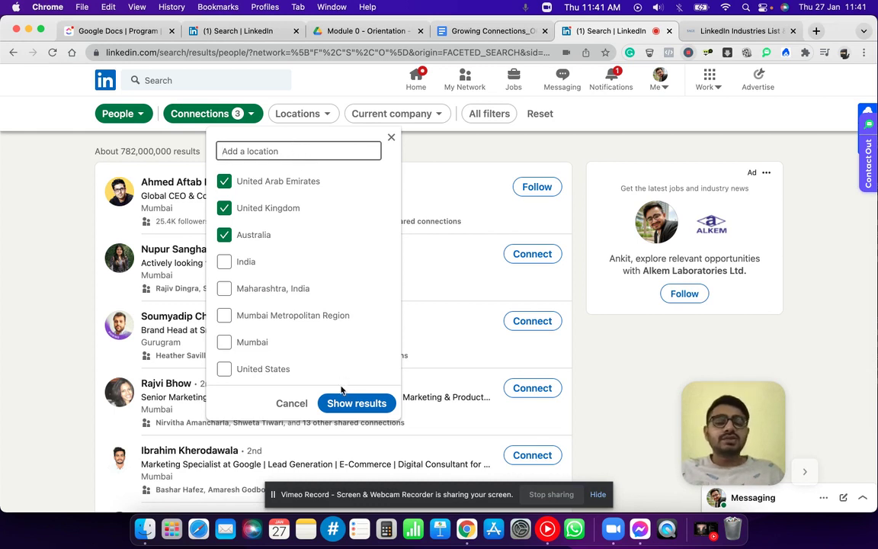
pyautogui.click(358, 398)
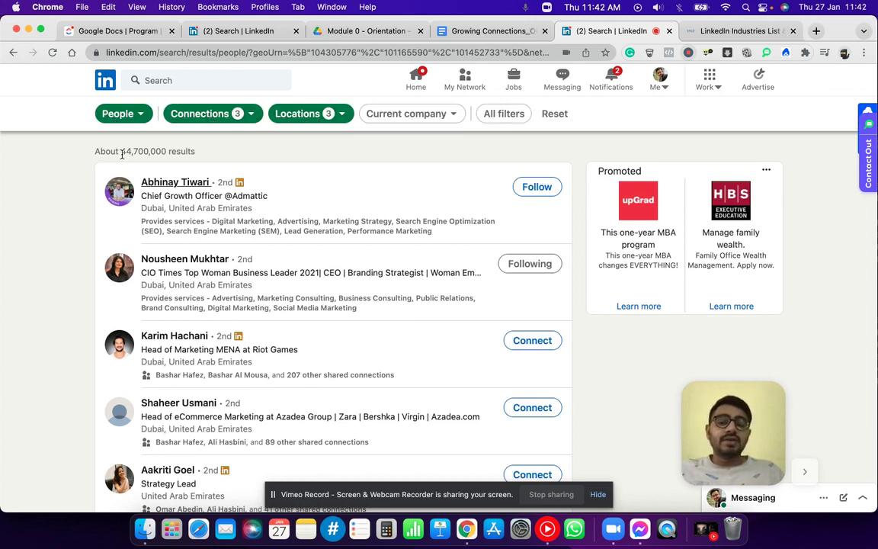
pyautogui.moveTo(119, 151); pyautogui.dragTo(171, 151)
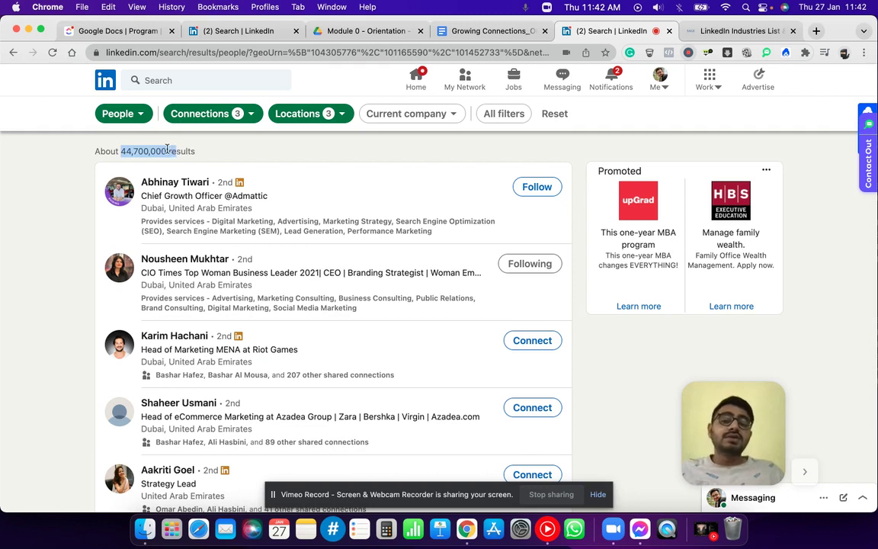
pyautogui.click(169, 150)
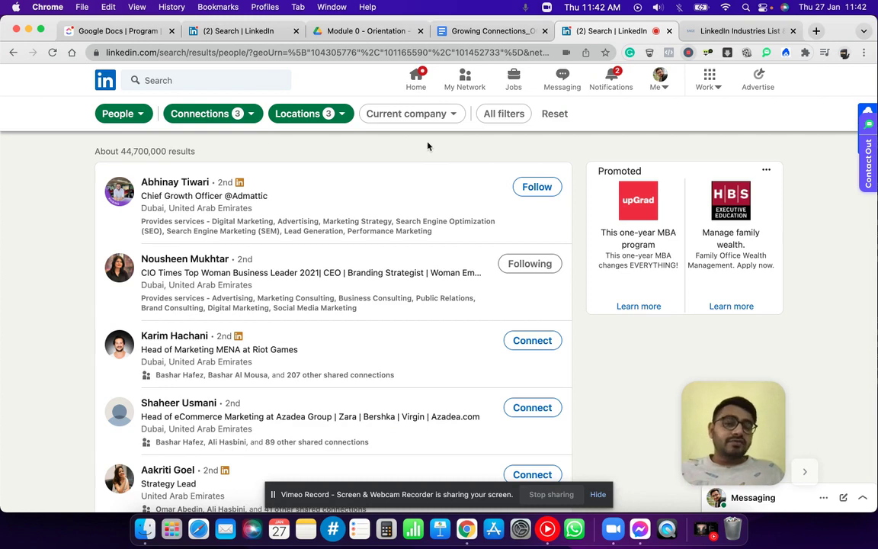
# - Add the Real Estate industry to the filters of the people search
pyautogui.click(501, 116)
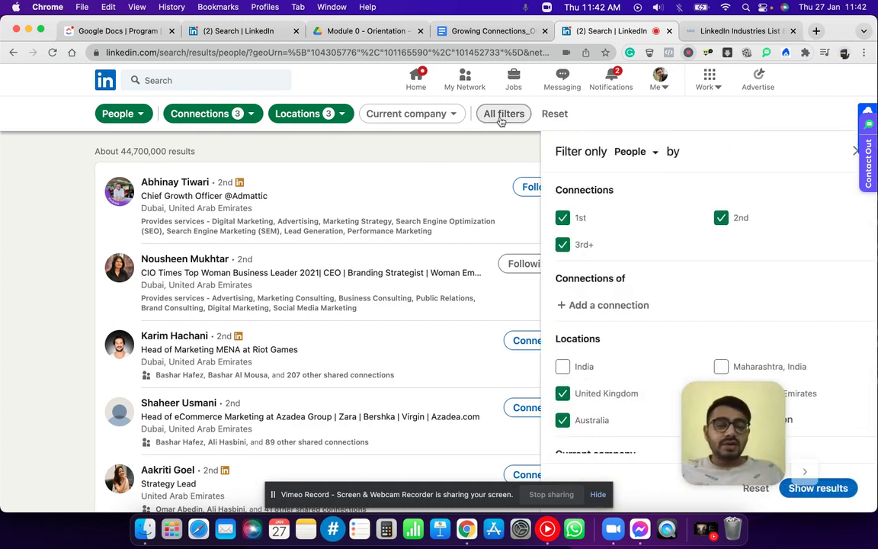
pyautogui.scroll(-5, 631, 294)
pyautogui.scroll(-8, 630, 297)
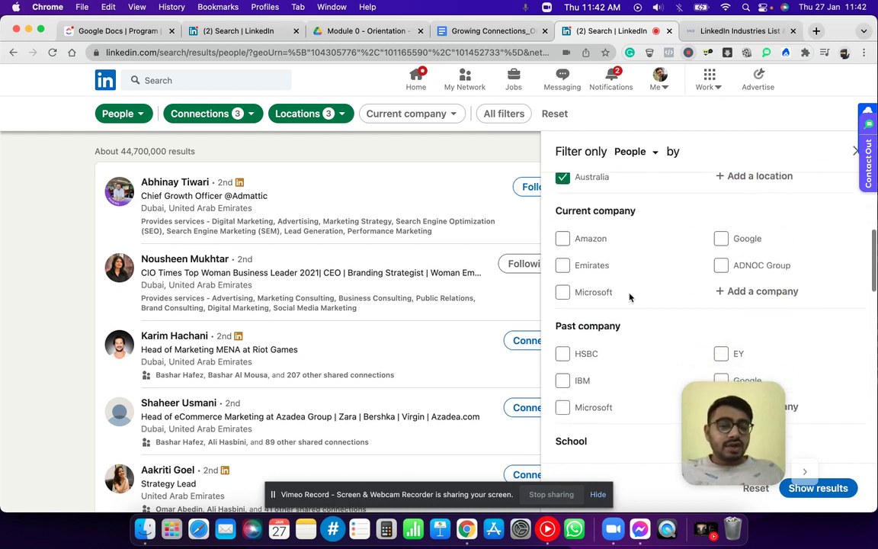
pyautogui.scroll(-3, 631, 296)
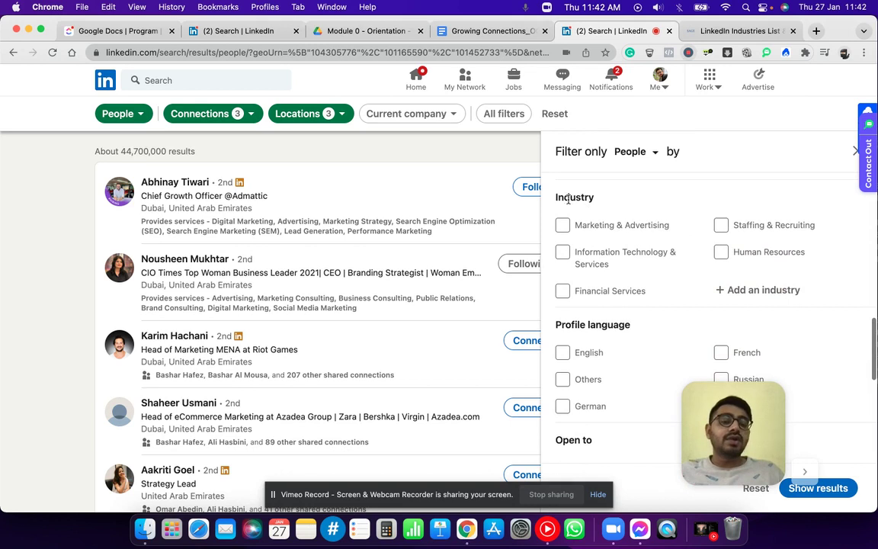
pyautogui.doubleClick(563, 197)
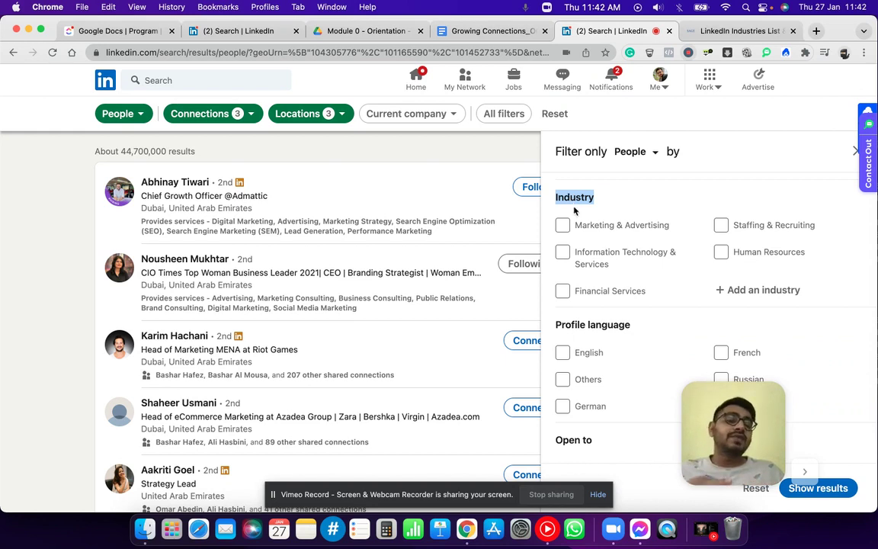
pyautogui.scroll(-1, 610, 247)
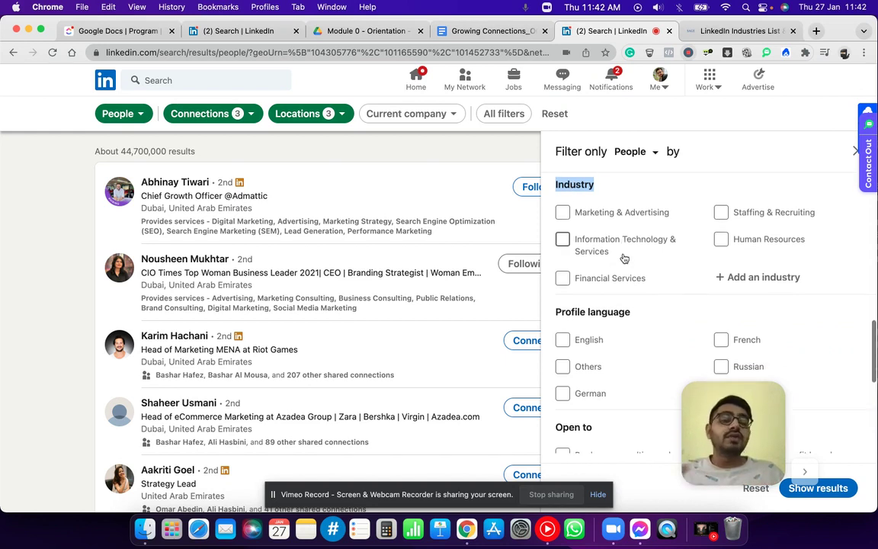
pyautogui.click(732, 273)
pyautogui.write('rea')
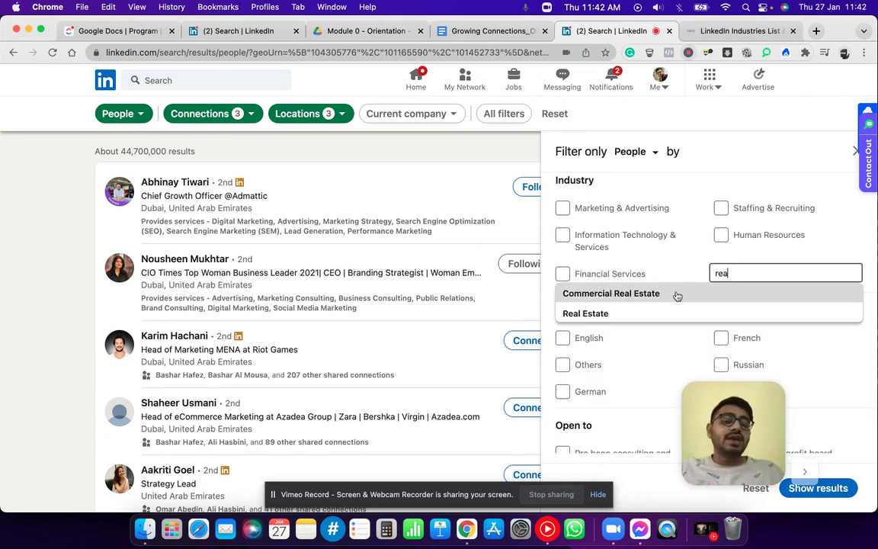
pyautogui.click(673, 310)
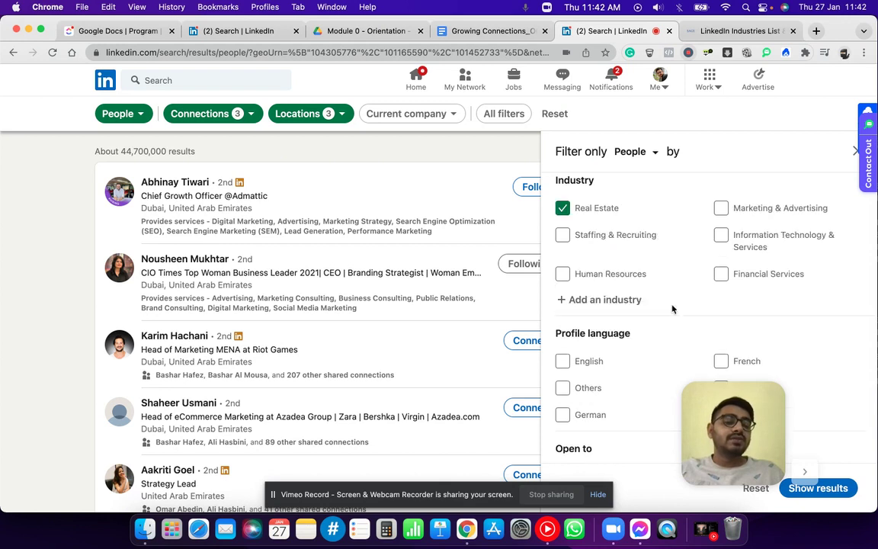
# - Check the remaining filter options down to the keyword fields and show the filtered people results
pyautogui.scroll(-2, 672, 309)
pyautogui.scroll(1, 673, 308)
pyautogui.scroll(-6, 672, 308)
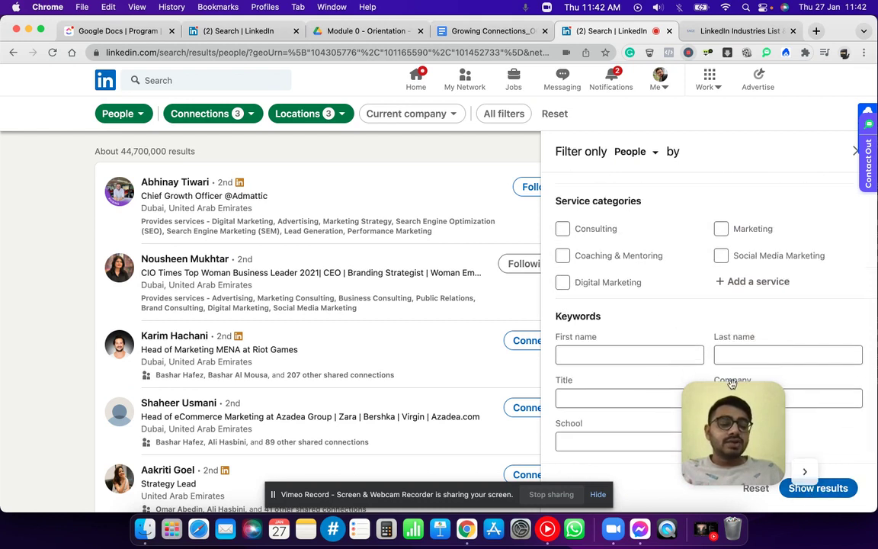
pyautogui.moveTo(736, 414); pyautogui.dragTo(736, 292)
pyautogui.click(822, 488)
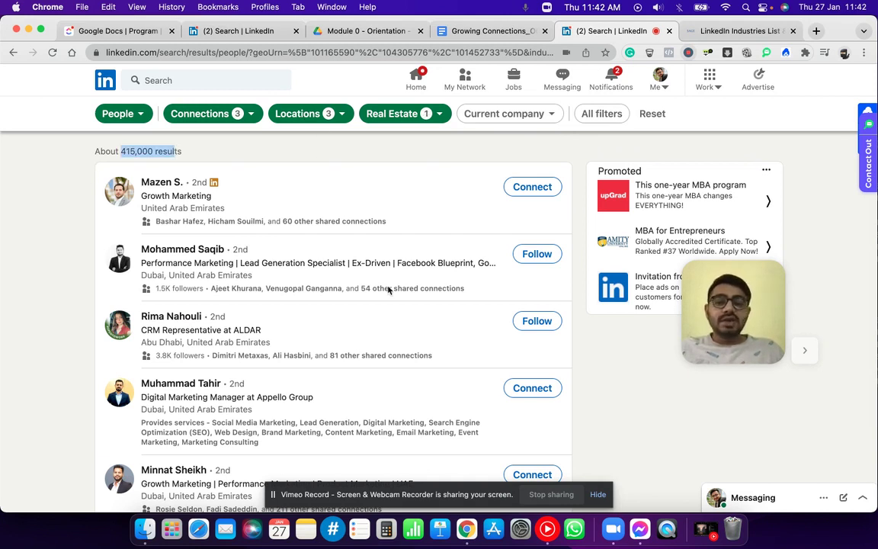
# - Look through the people found for the Real Estate filter and reopen the full set of search filters
pyautogui.scroll(-1, 393, 288)
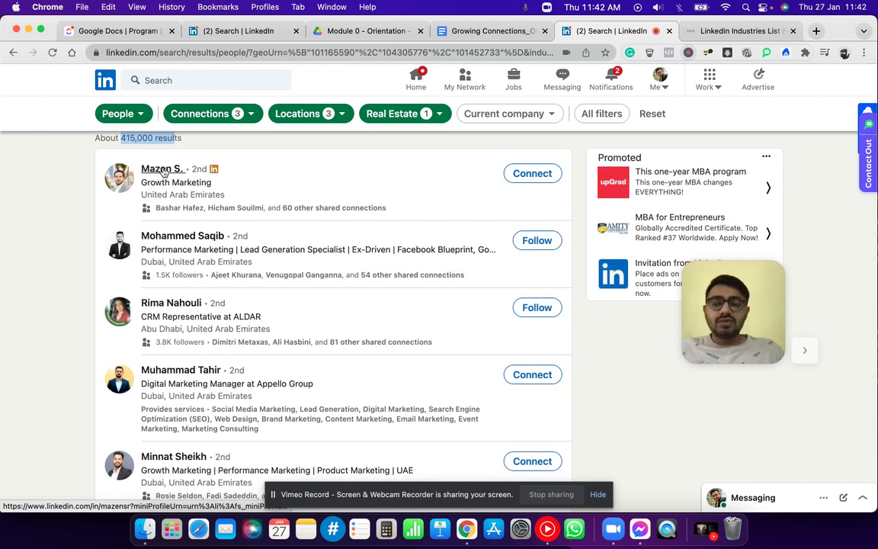
pyautogui.scroll(-5, 476, 270)
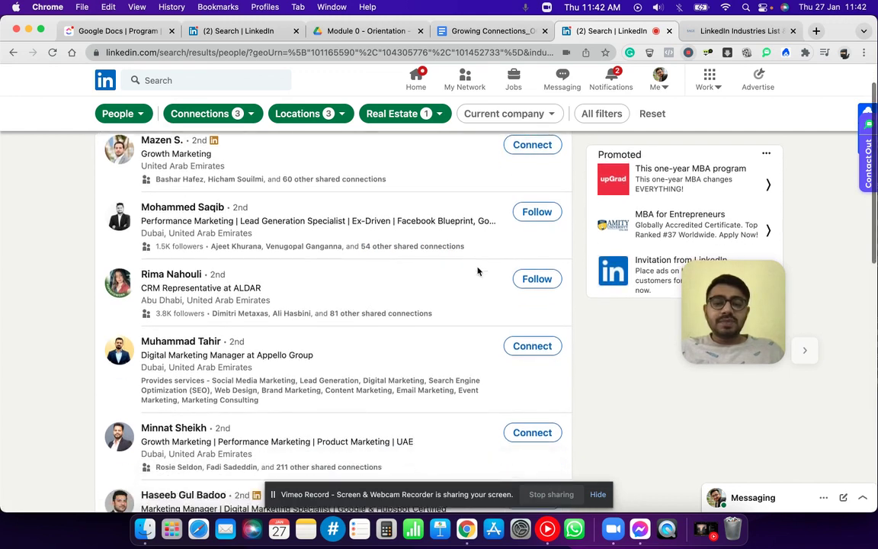
pyautogui.scroll(-10, 458, 318)
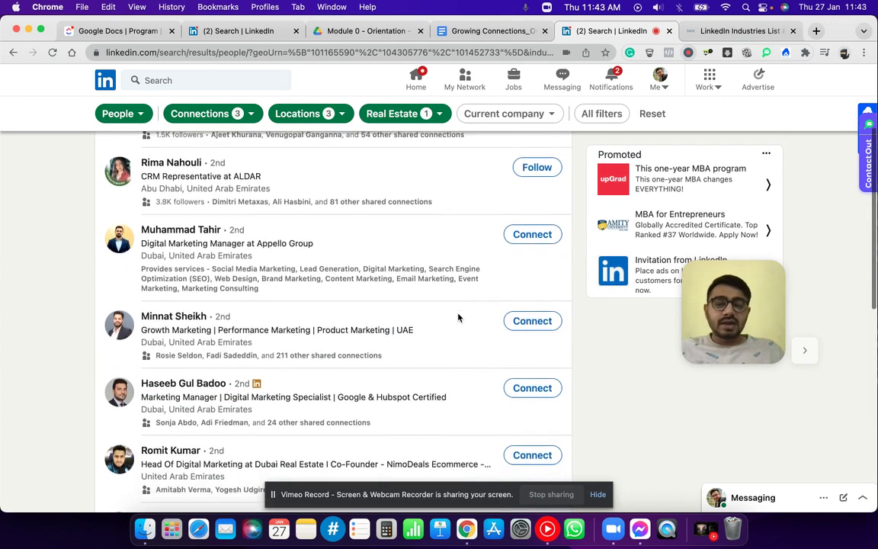
pyautogui.scroll(12, 459, 318)
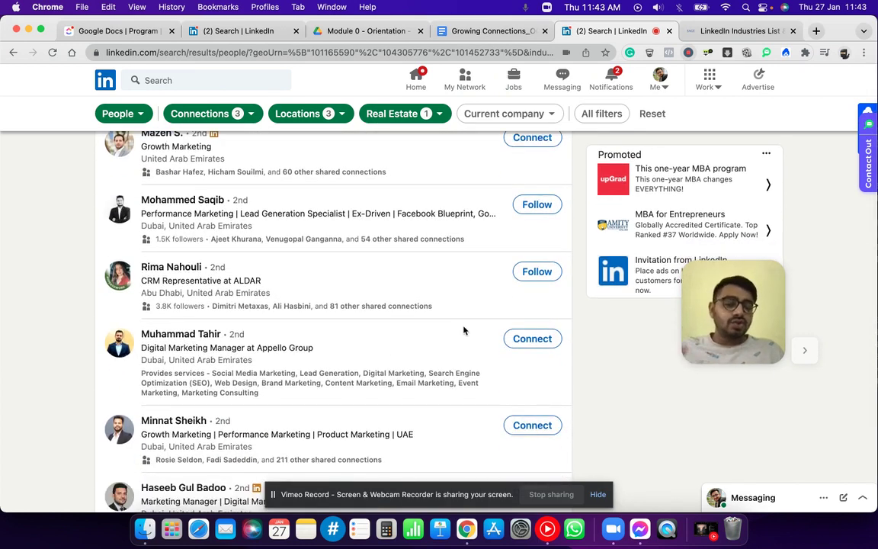
pyautogui.scroll(3, 516, 339)
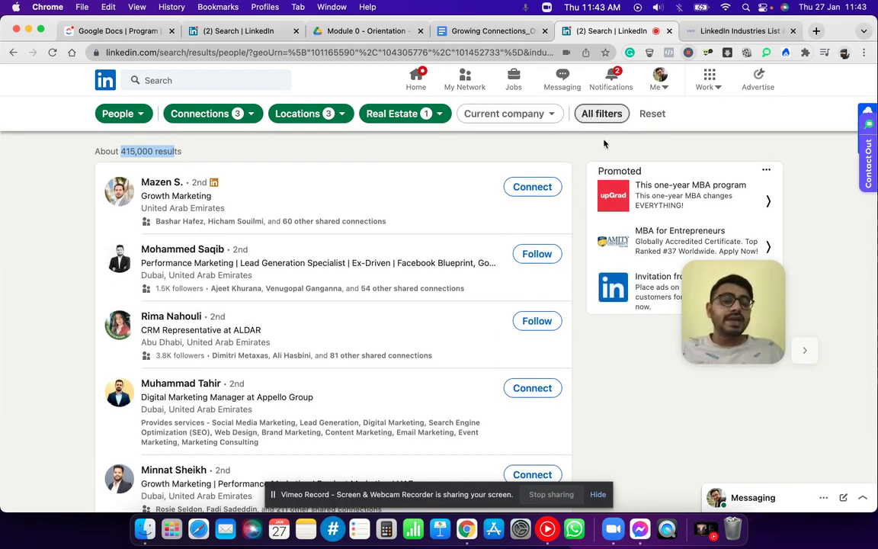
pyautogui.click(601, 114)
pyautogui.moveTo(692, 105); pyautogui.dragTo(426, 215)
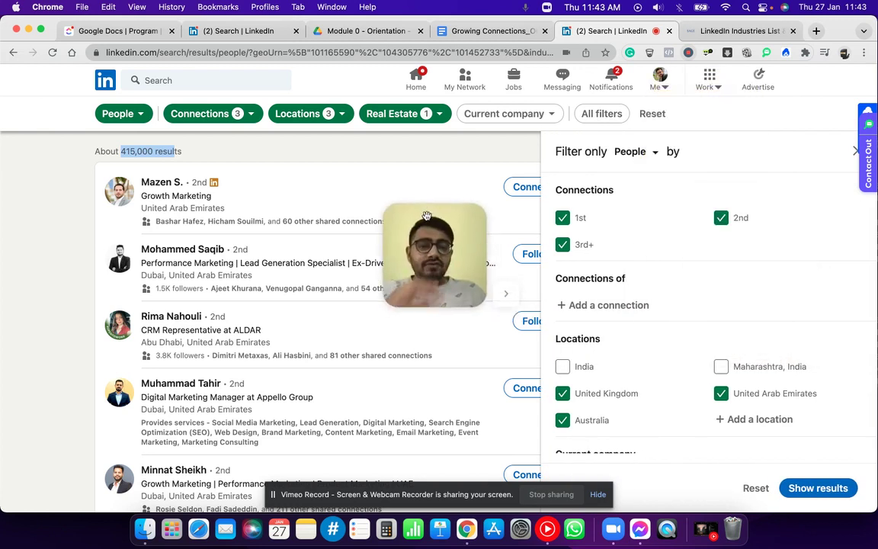
pyautogui.press('Escape')
pyautogui.click(602, 114)
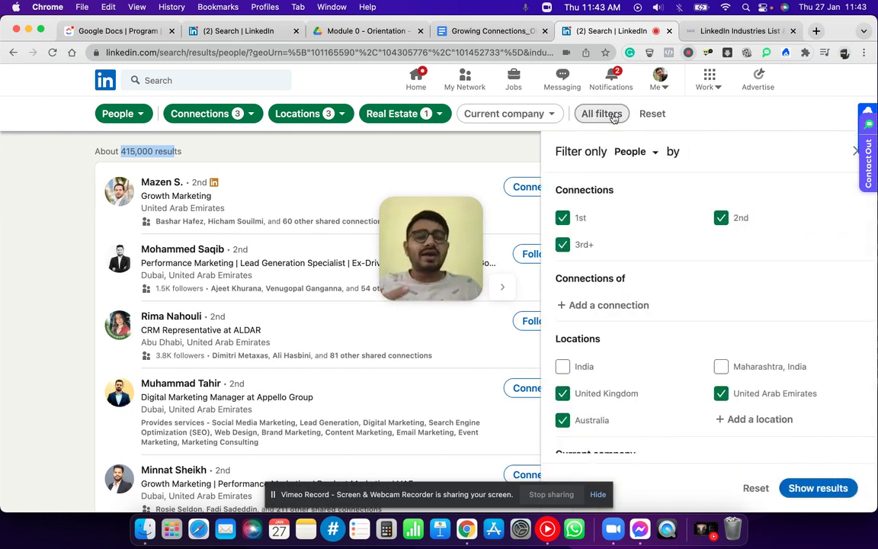
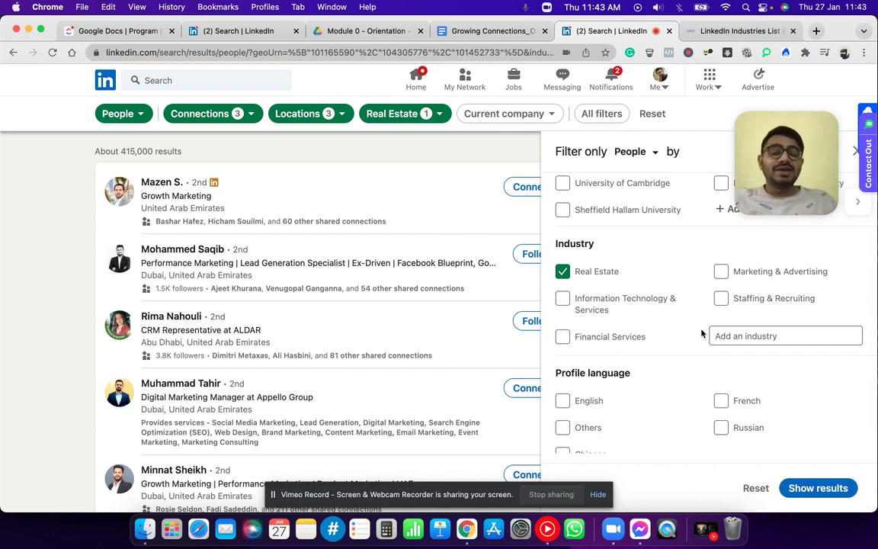
# - Switch to the LinkedIn industries ranking page and examine the number of people in Information Technology and Services and Hospital & Health Care
pyautogui.click(727, 30)
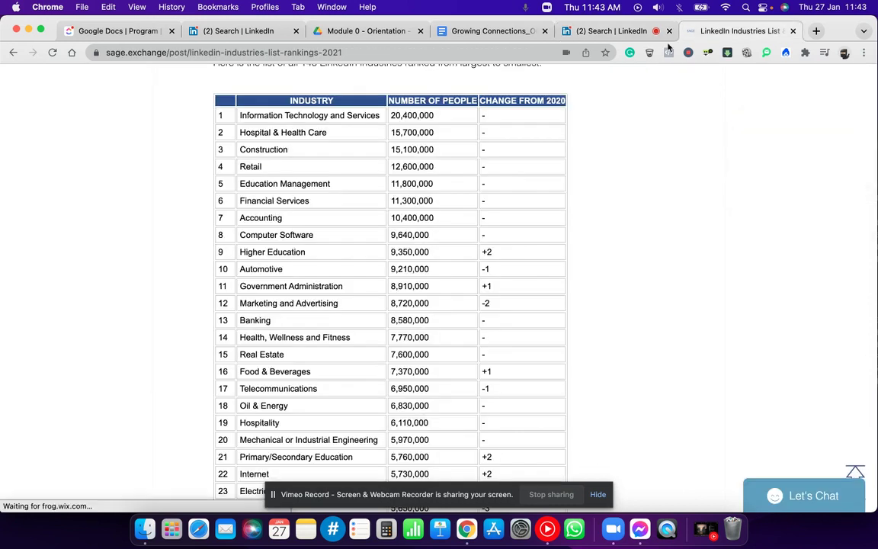
pyautogui.scroll(-1, 472, 217)
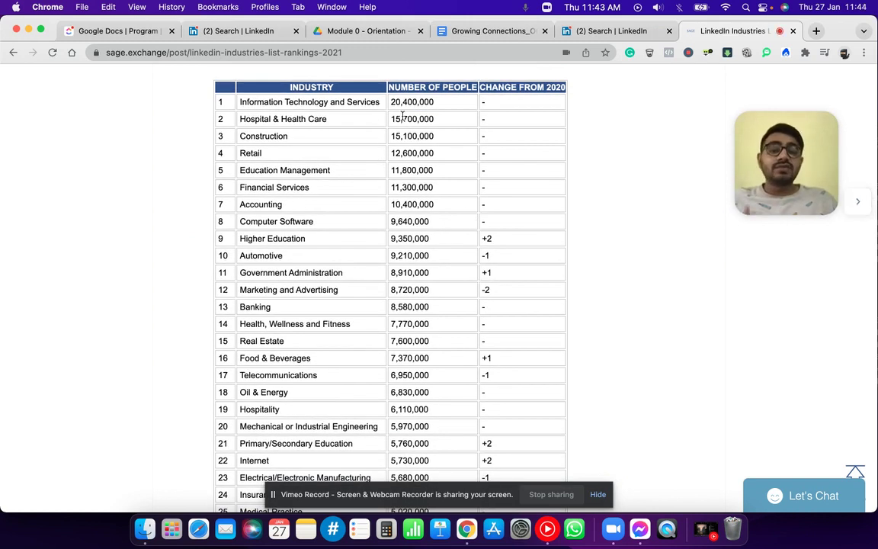
pyautogui.moveTo(221, 96); pyautogui.dragTo(383, 102)
pyautogui.click(381, 101)
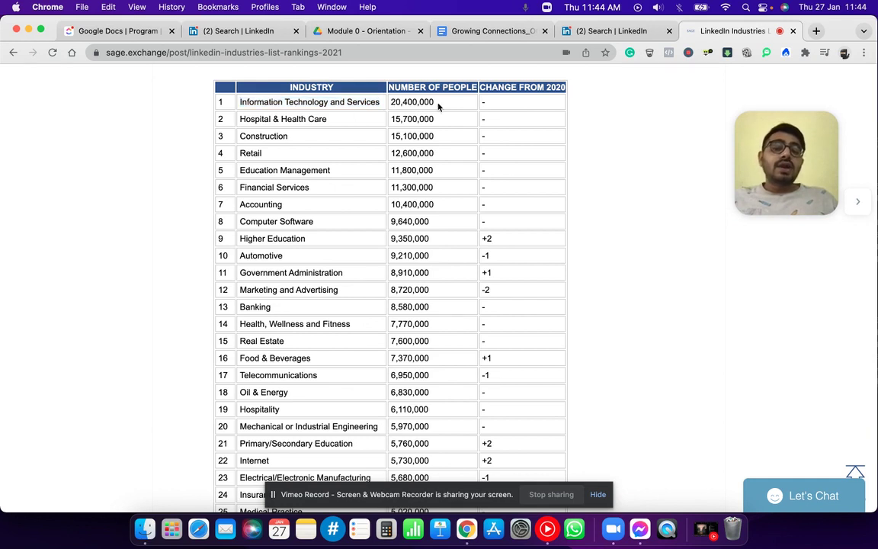
pyautogui.moveTo(438, 107); pyautogui.dragTo(389, 102)
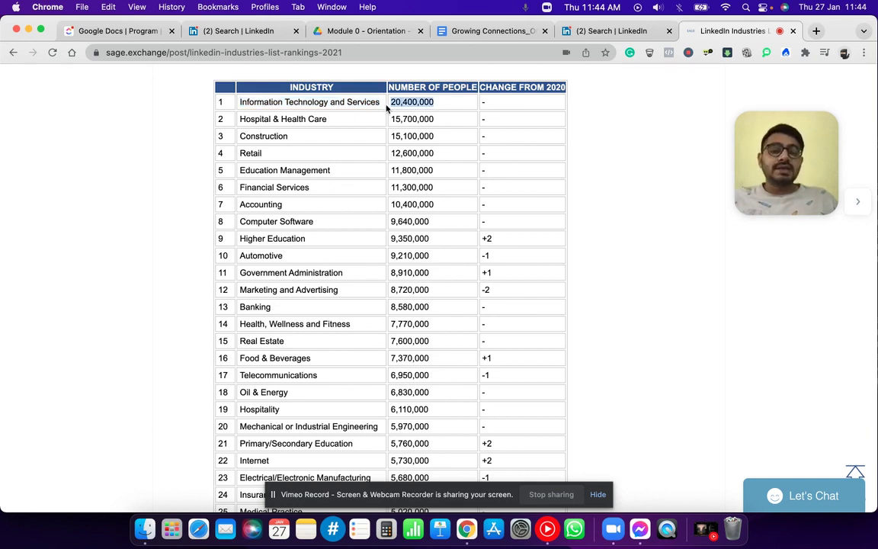
pyautogui.click(260, 116)
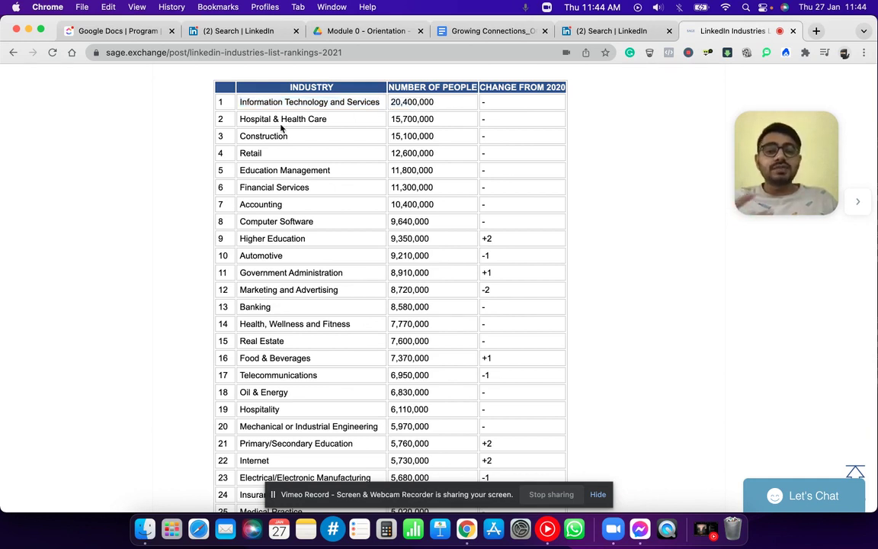
pyautogui.doubleClick(424, 119)
pyautogui.scroll(-1, 419, 183)
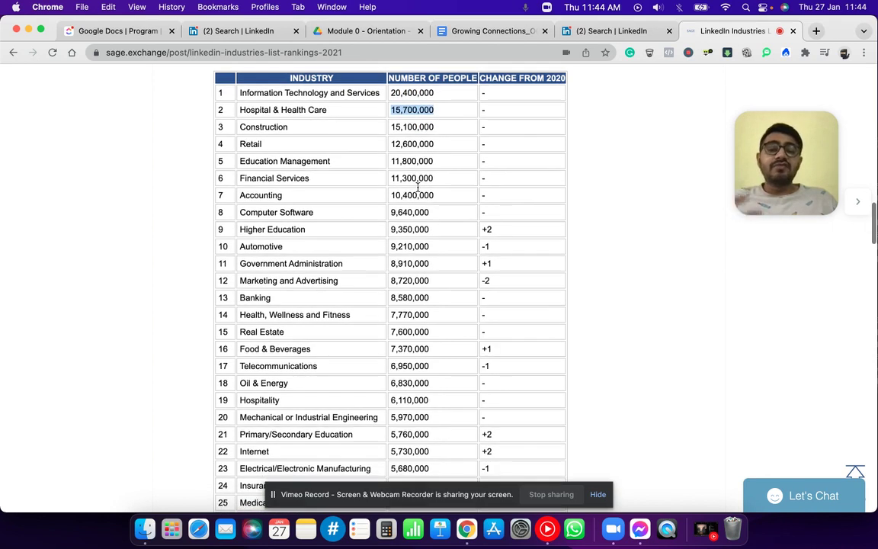
# - Read further down the industry ranking and check the number of people in Restaurants and Pharmaceuticals
pyautogui.scroll(-5, 418, 188)
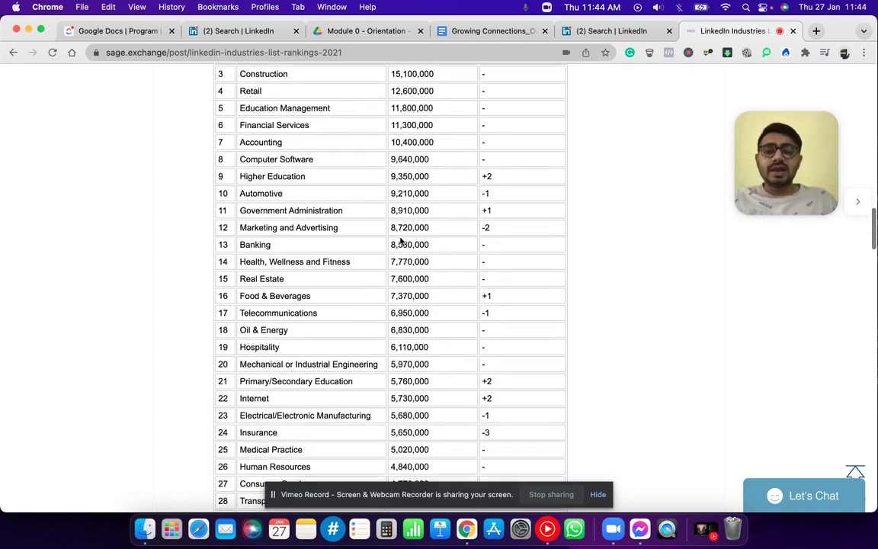
pyautogui.scroll(-5, 392, 252)
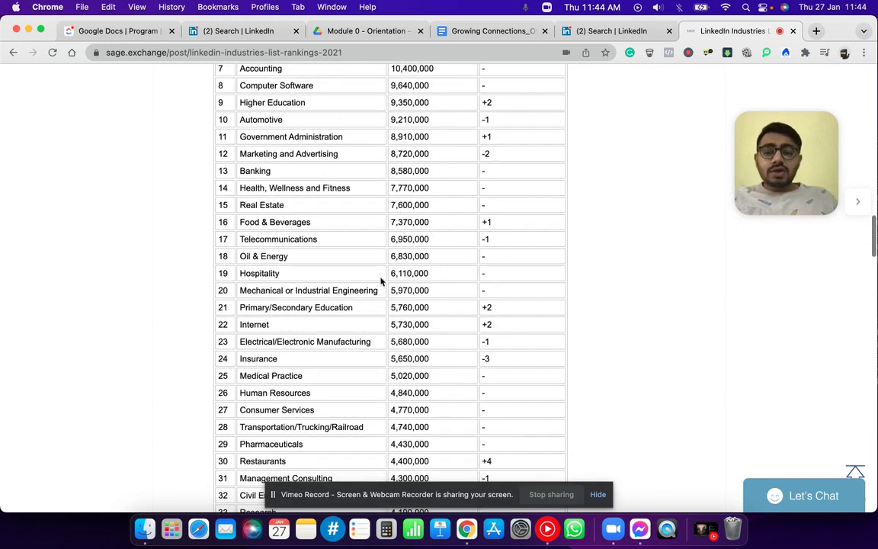
pyautogui.scroll(-5, 381, 282)
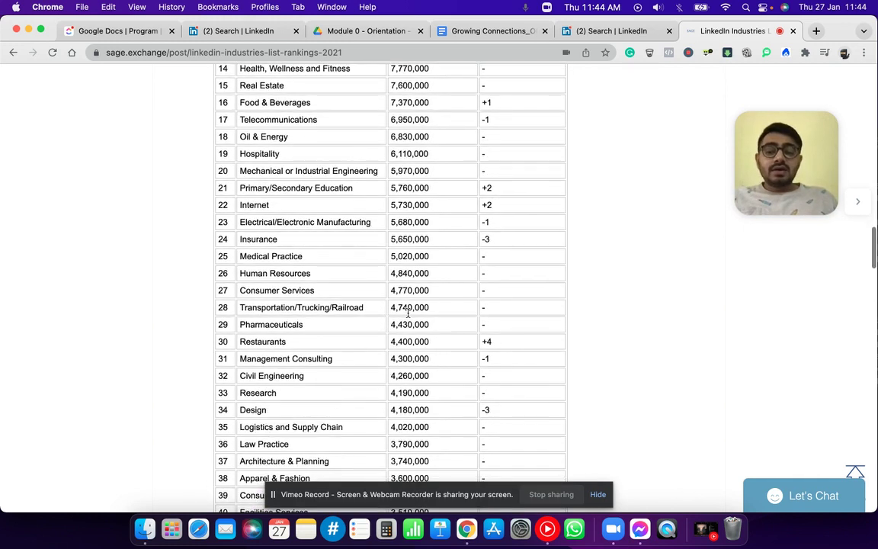
pyautogui.scroll(-1, 408, 313)
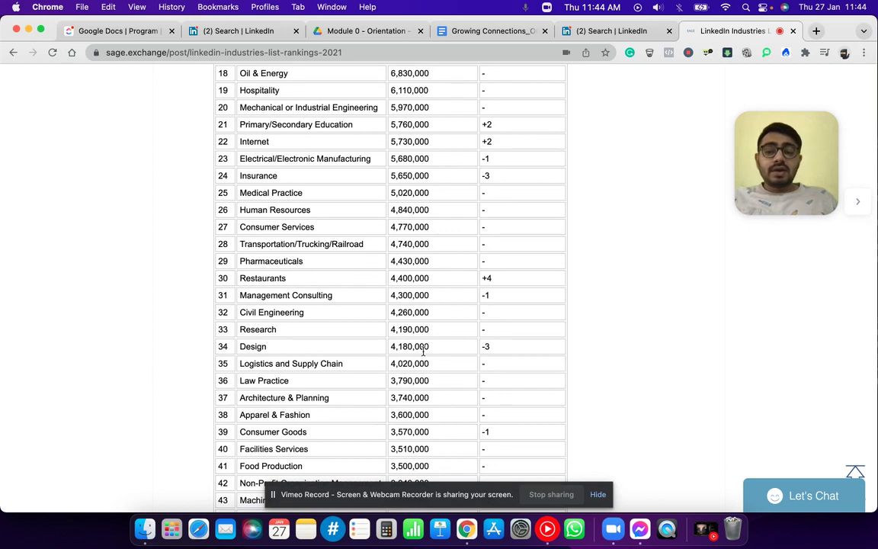
pyautogui.scroll(-2, 423, 351)
pyautogui.scroll(-1, 423, 351)
pyautogui.scroll(-3, 423, 351)
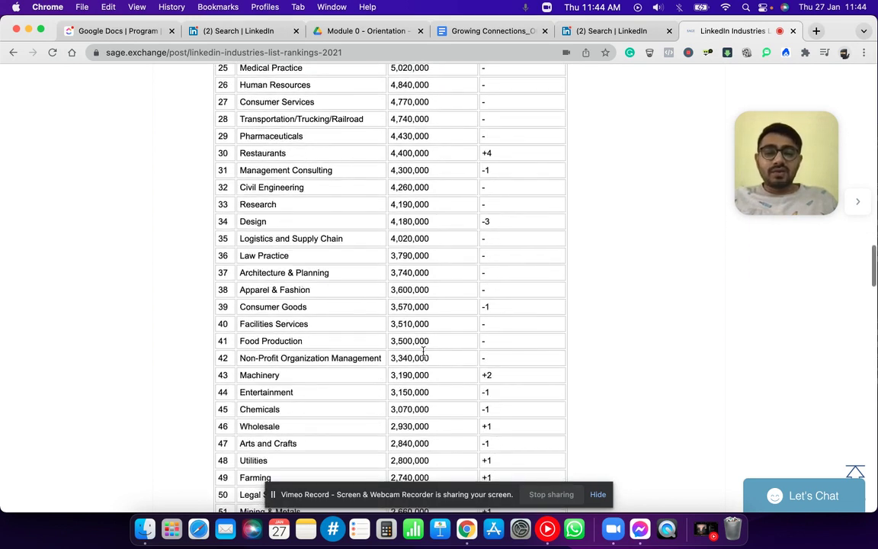
pyautogui.doubleClick(392, 157)
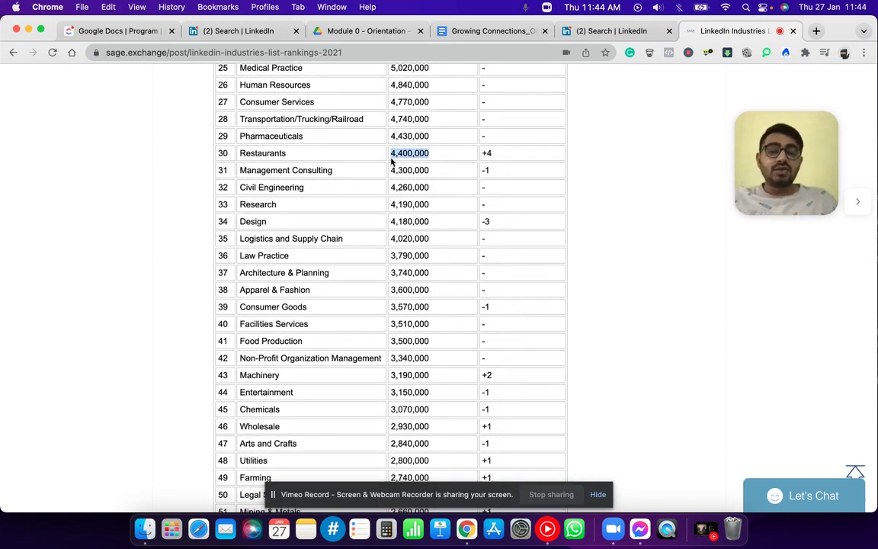
pyautogui.doubleClick(411, 136)
# - Examine the lower-ranked industries, including the number of people in Mining & Metals, down to around rank 100
pyautogui.scroll(-3, 407, 207)
pyautogui.scroll(-5, 406, 207)
pyautogui.scroll(-2, 411, 302)
pyautogui.doubleClick(409, 248)
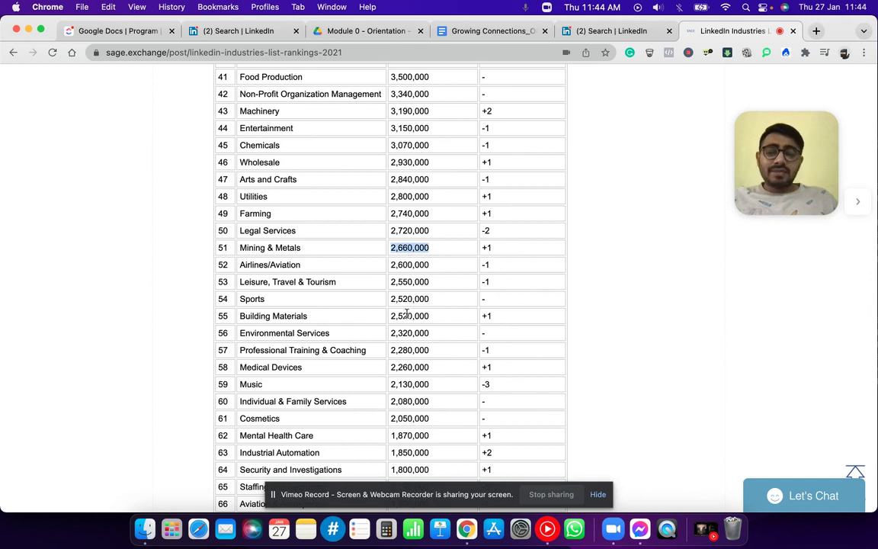
pyautogui.scroll(-4, 397, 255)
pyautogui.doubleClick(409, 128)
pyautogui.scroll(-3, 407, 229)
pyautogui.scroll(-1, 409, 274)
pyautogui.scroll(-1, 408, 275)
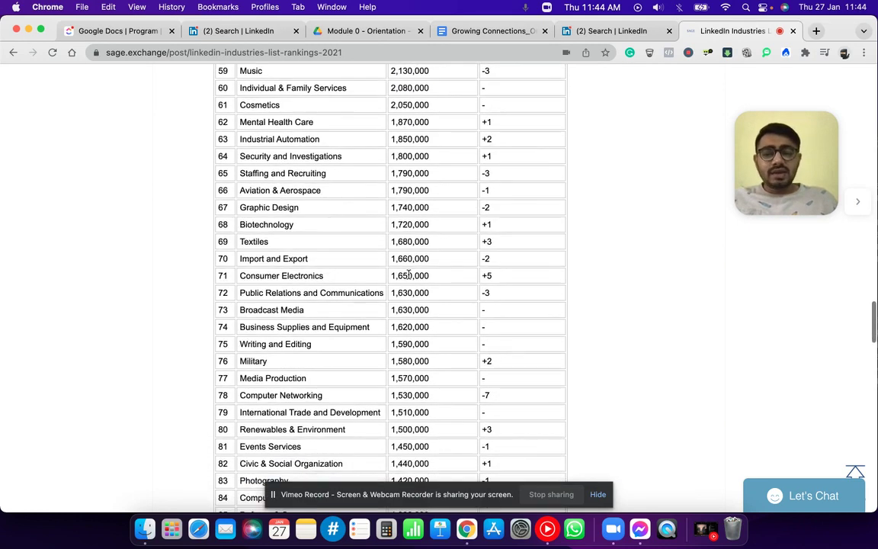
pyautogui.scroll(-1, 406, 289)
pyautogui.scroll(-8, 406, 294)
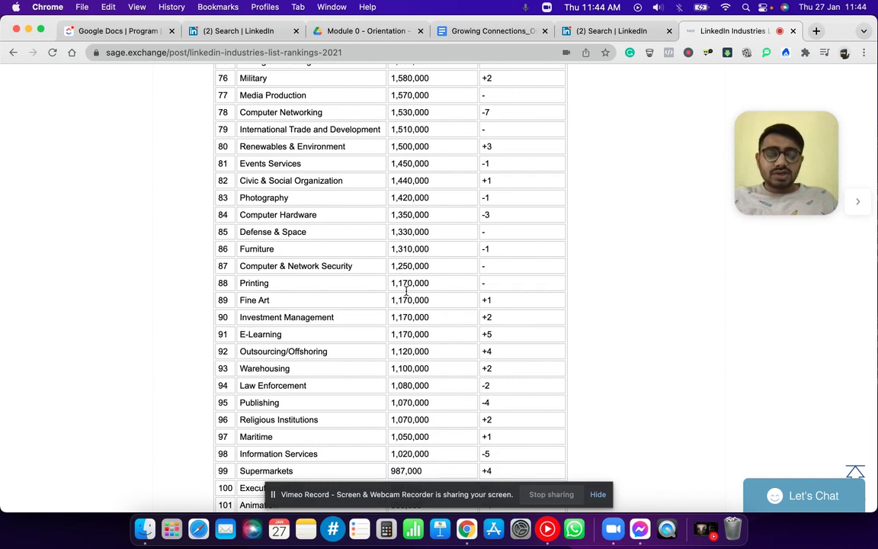
# - Search the industry ranking page for "real" and look at the industries around the Commercial Real Estate entry
pyautogui.press('super+f')
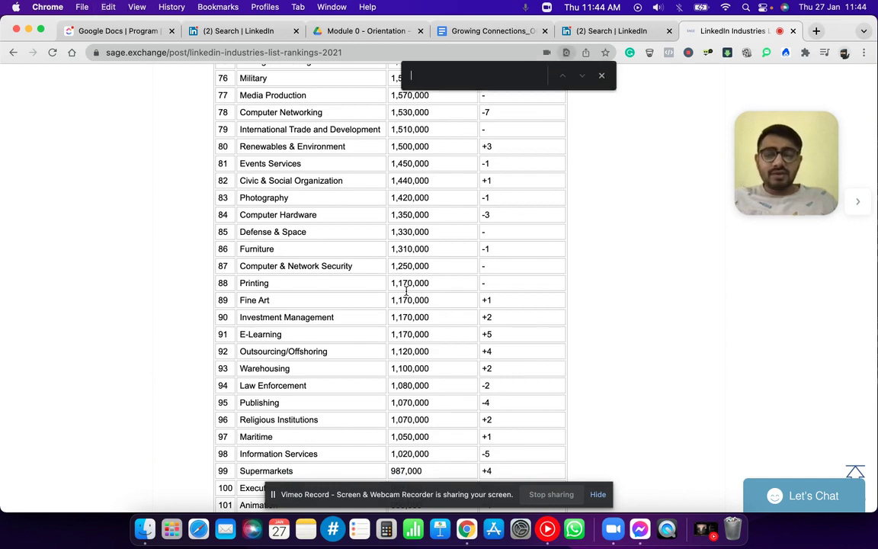
pyautogui.write('real')
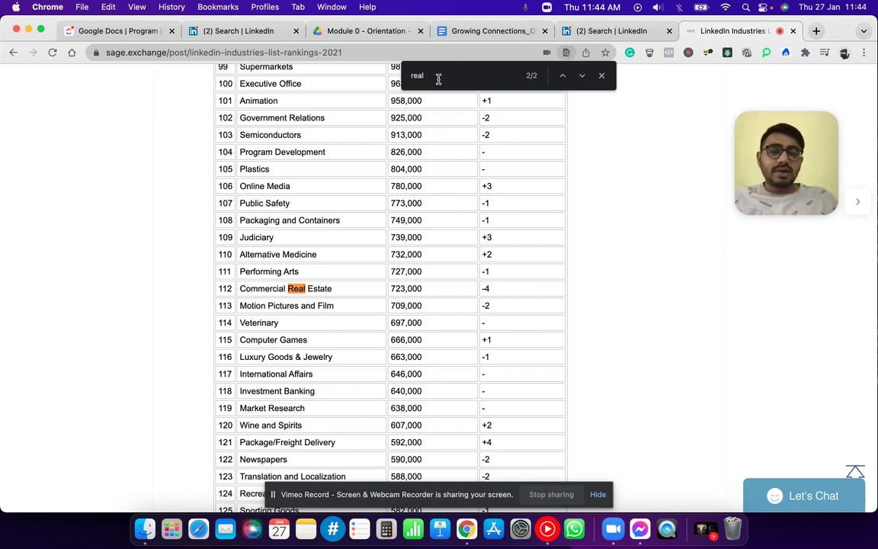
pyautogui.scroll(-4, 351, 314)
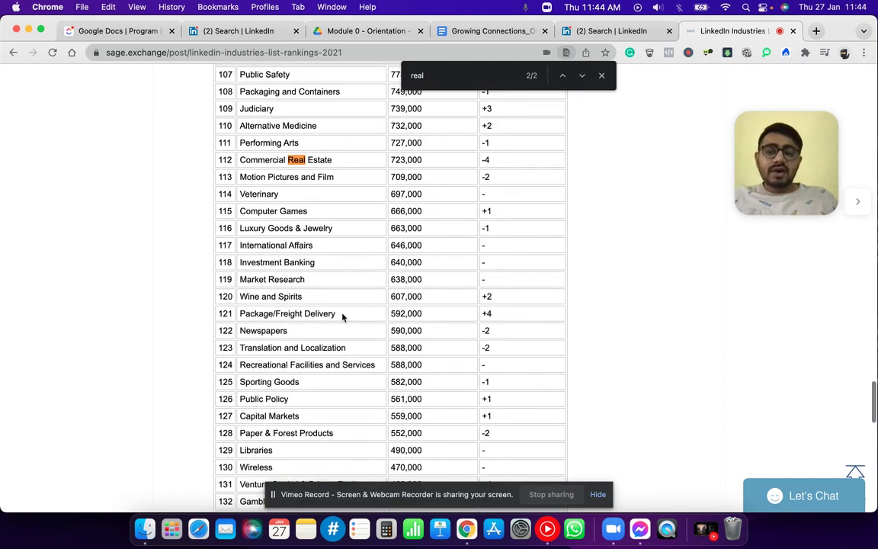
# - Close the page search and examine the remaining industries down to the end of the ranking table
pyautogui.click(602, 77)
pyautogui.scroll(-4, 498, 260)
pyautogui.scroll(-2, 498, 263)
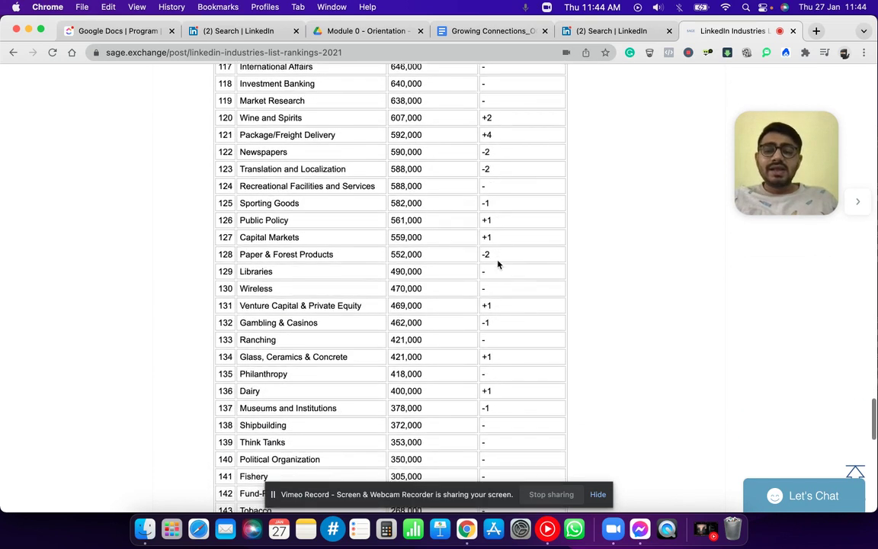
pyautogui.scroll(-5, 440, 258)
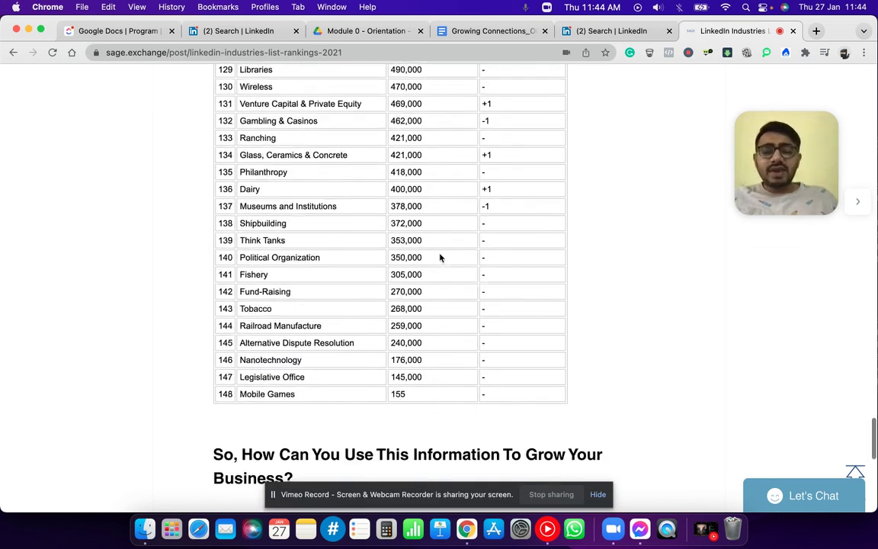
pyautogui.scroll(7, 439, 258)
pyautogui.scroll(3, 440, 258)
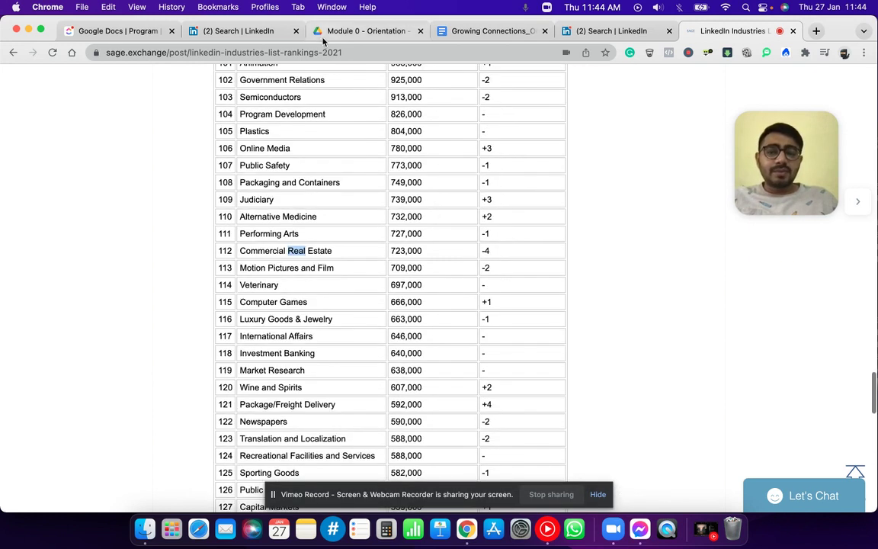
pyautogui.click(469, 55)
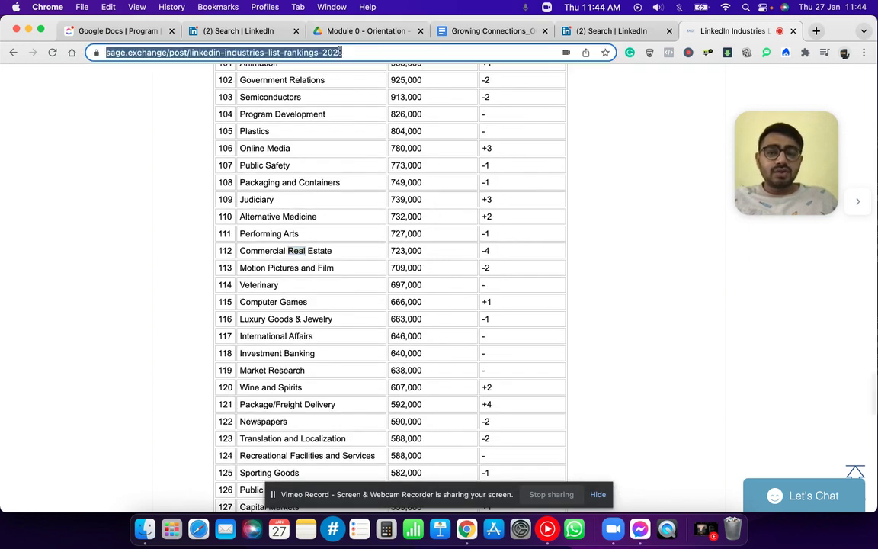
# - Switch to the Growing Connections_OCA document and read the Script 1 message for cold potential prospects
pyautogui.click(496, 33)
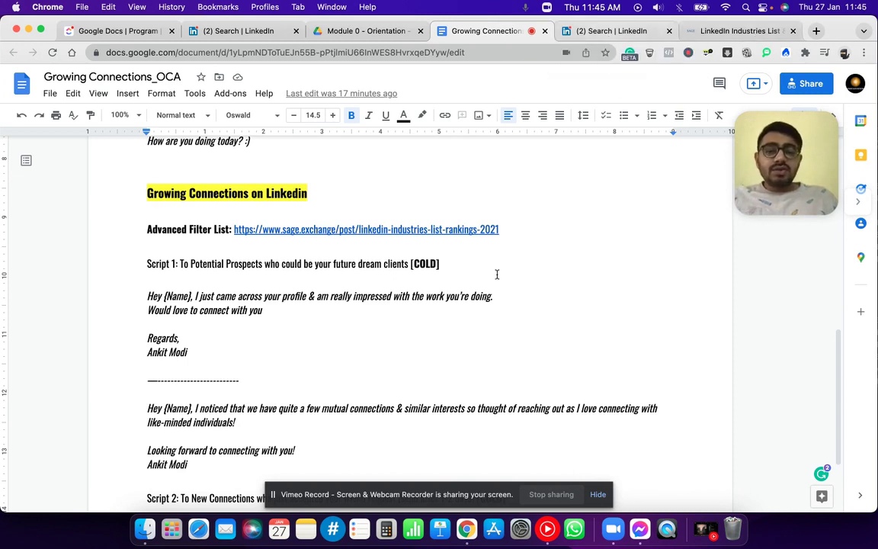
pyautogui.scroll(-2, 496, 275)
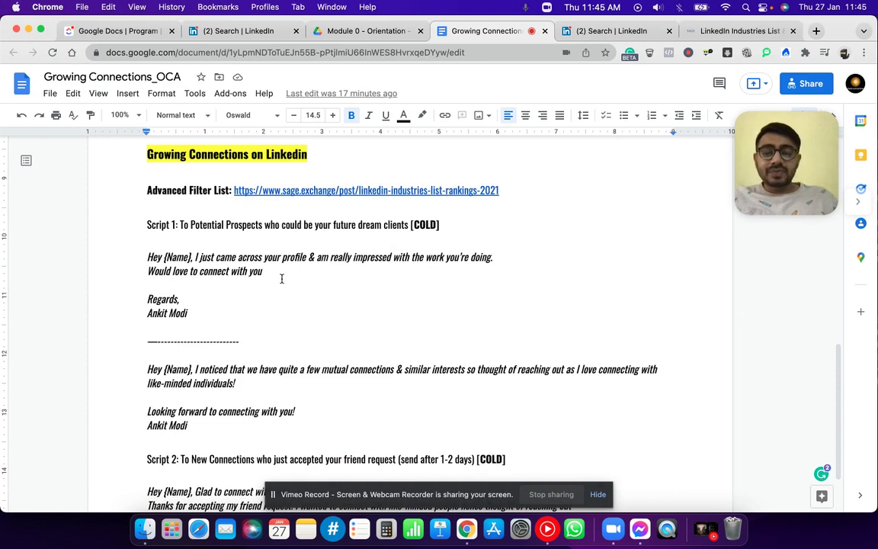
pyautogui.scroll(-2, 274, 294)
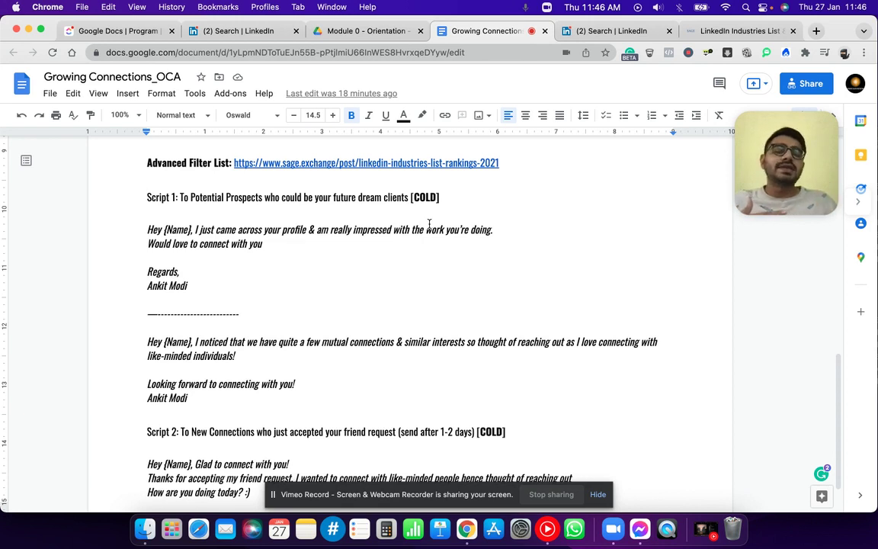
pyautogui.click(158, 232)
pyautogui.hotkey('shift', 'End')
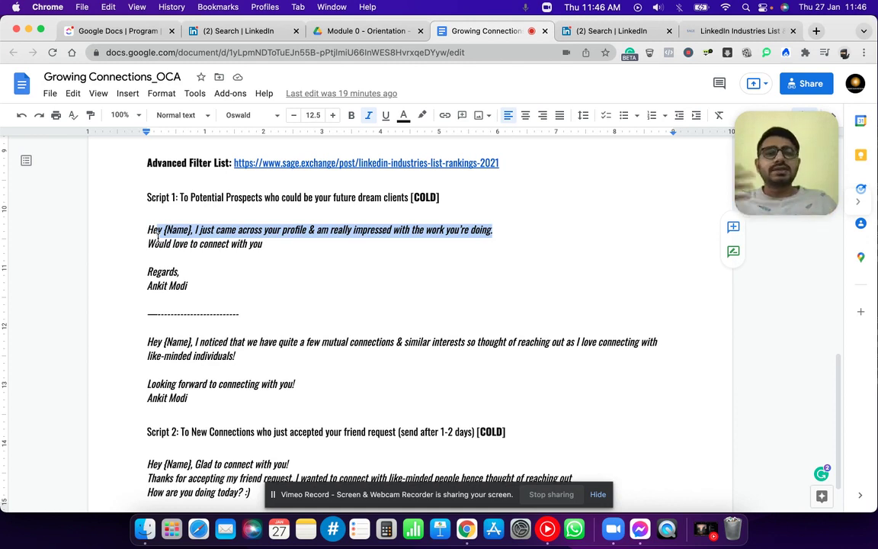
# - Add a period after "Would love to connect with you" in Script 1 and copy the whole first message including its signature
pyautogui.click(267, 254)
pyautogui.click(260, 253)
pyautogui.write('!')
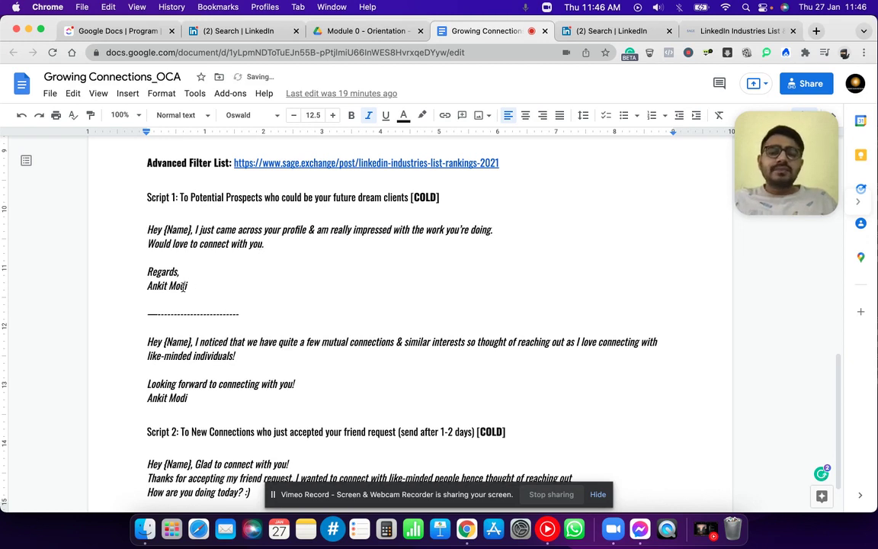
pyautogui.click(192, 285)
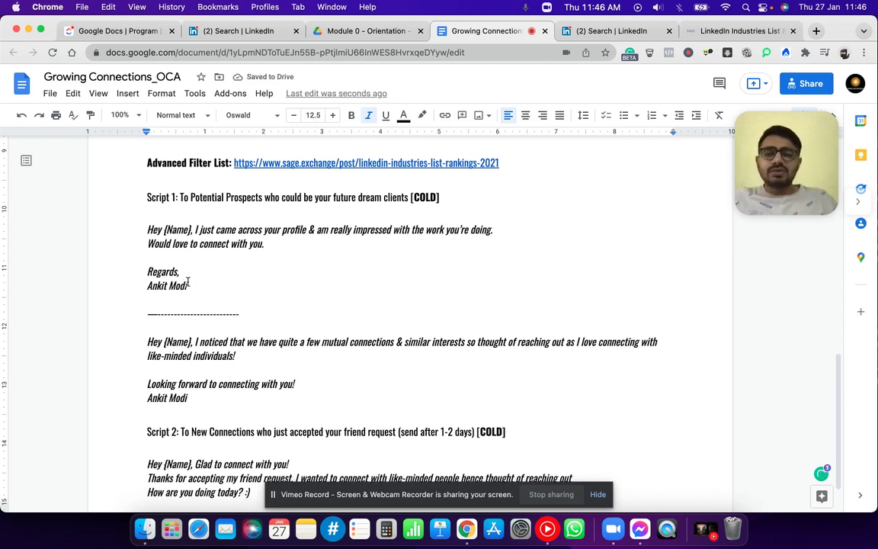
pyautogui.keyDown('shift'); pyautogui.click(148, 232); pyautogui.keyUp('shift')
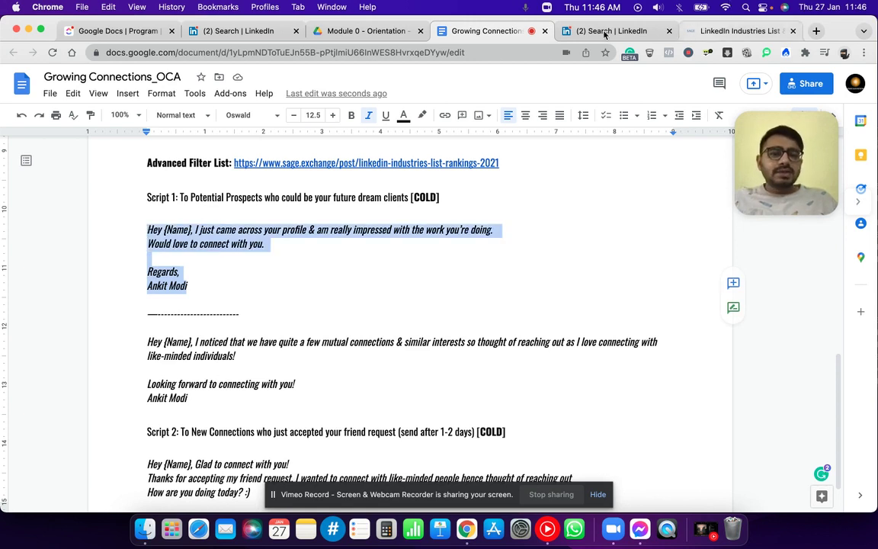
# - Return to the filtered LinkedIn people results, close the filter pane and start an invitation with a note for the first person listed
pyautogui.hotkey('ctrl', 'Tab')
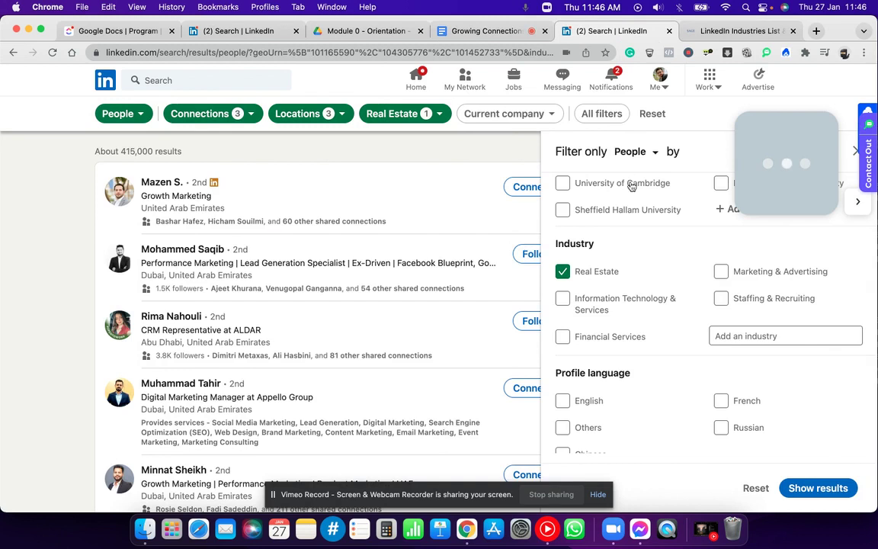
pyautogui.click(493, 217)
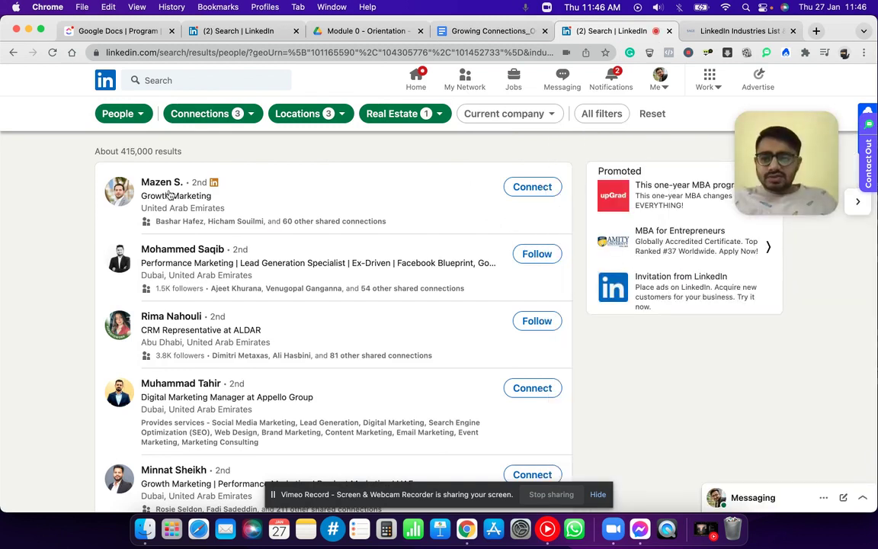
pyautogui.click(530, 191)
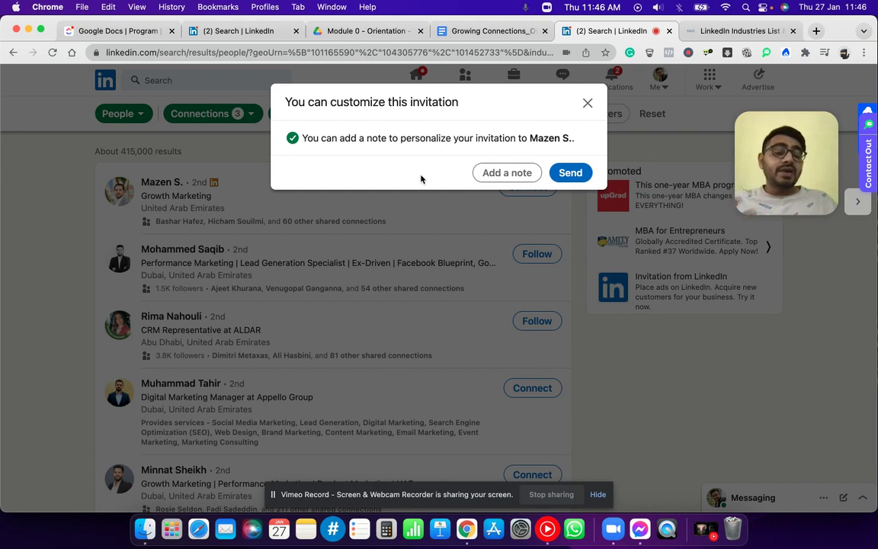
pyautogui.click(492, 174)
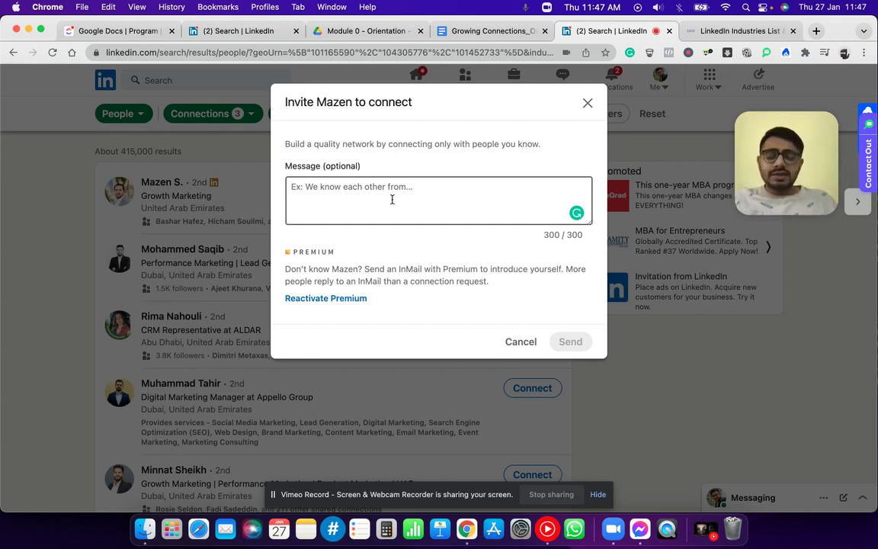
# - Paste the copied script into the invitation note and replace the {Name} placeholder with the recipient's first name
pyautogui.press('super+v')
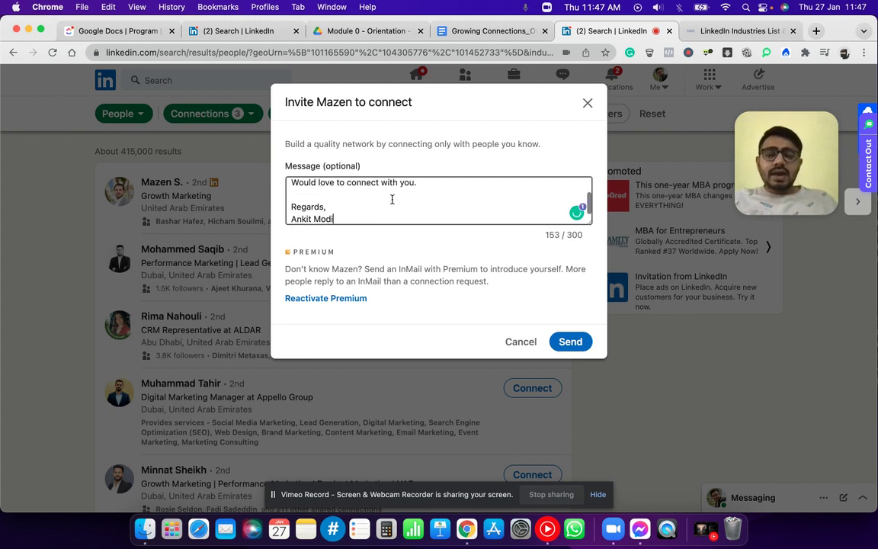
pyautogui.scroll(4, 381, 196)
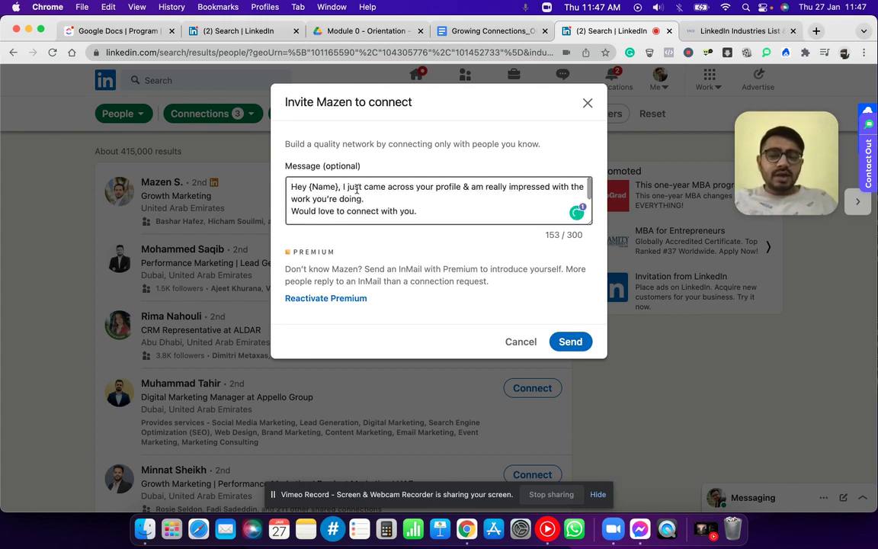
pyautogui.doubleClick(312, 187)
pyautogui.moveTo(339, 187); pyautogui.dragTo(309, 186)
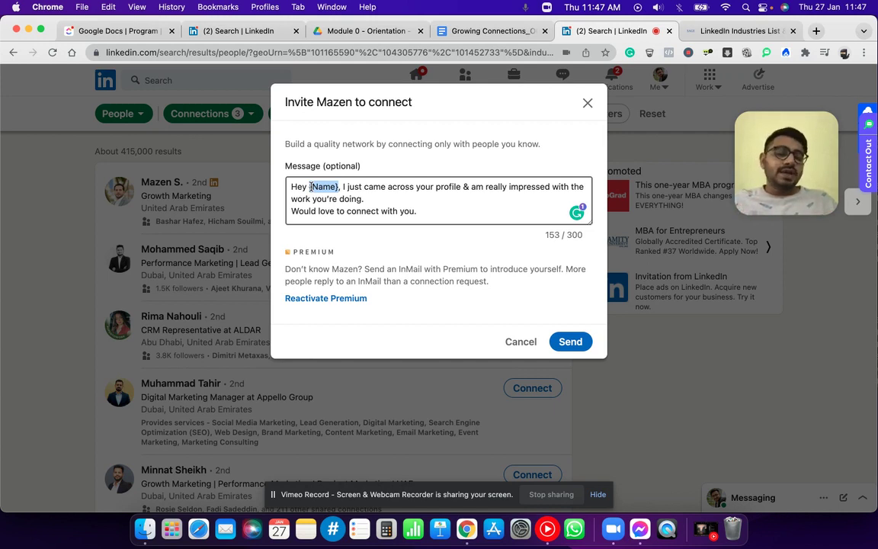
pyautogui.press('BackSpace')
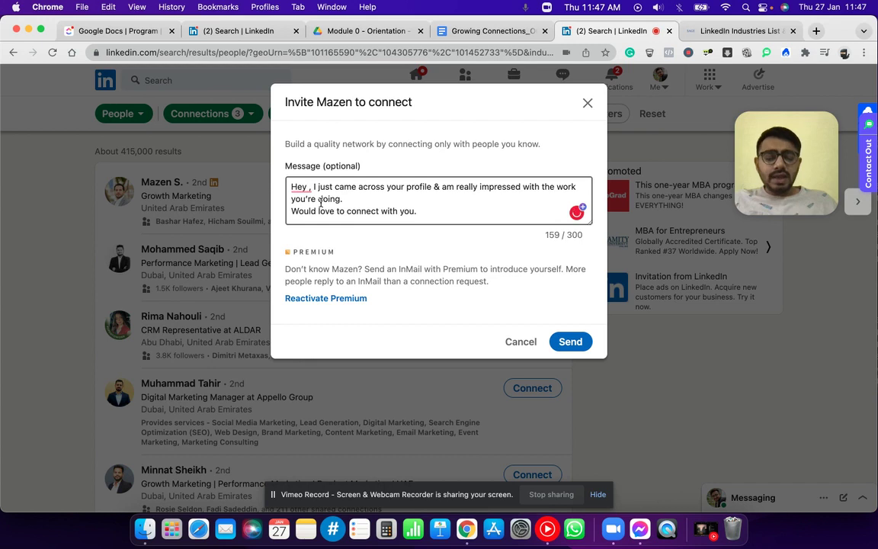
pyautogui.write('Mazen')
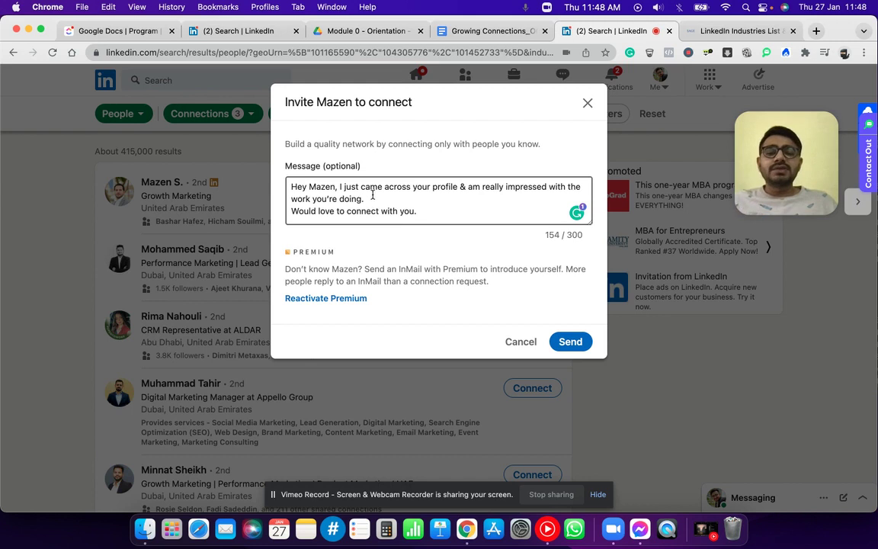
# - Review the personalized invitation note from the greeting down to the signature
pyautogui.scroll(-2, 373, 200)
pyautogui.scroll(2, 375, 201)
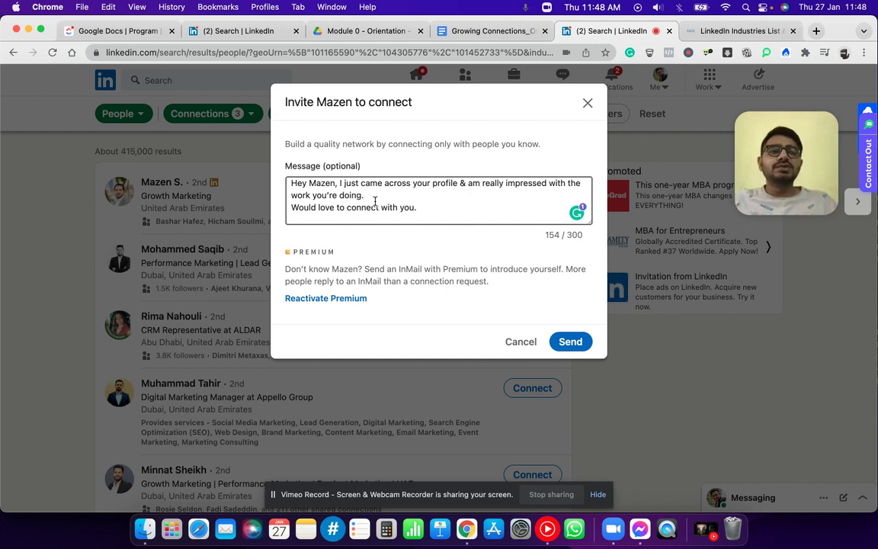
pyautogui.scroll(-2, 375, 200)
pyautogui.scroll(2, 375, 197)
pyautogui.scroll(-2, 375, 197)
pyautogui.scroll(2, 375, 198)
pyautogui.scroll(-1, 375, 197)
pyautogui.scroll(-1, 375, 197)
pyautogui.scroll(-1, 375, 197)
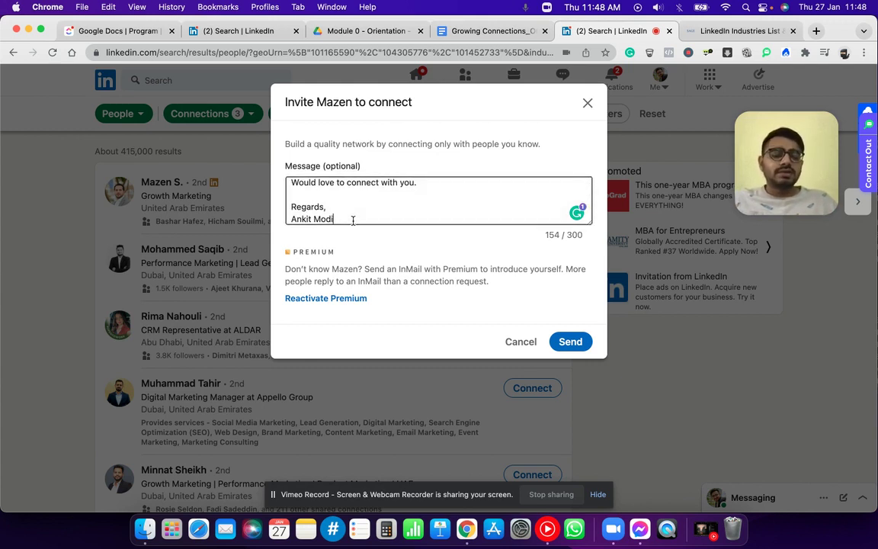
# - Add the line "Co-Founder at Six Figure Consulting" below the sender's name in the note's signature
pyautogui.press('BackSpace')
pyautogui.scroll(-1, 353, 220)
pyautogui.write('Co-Founce')
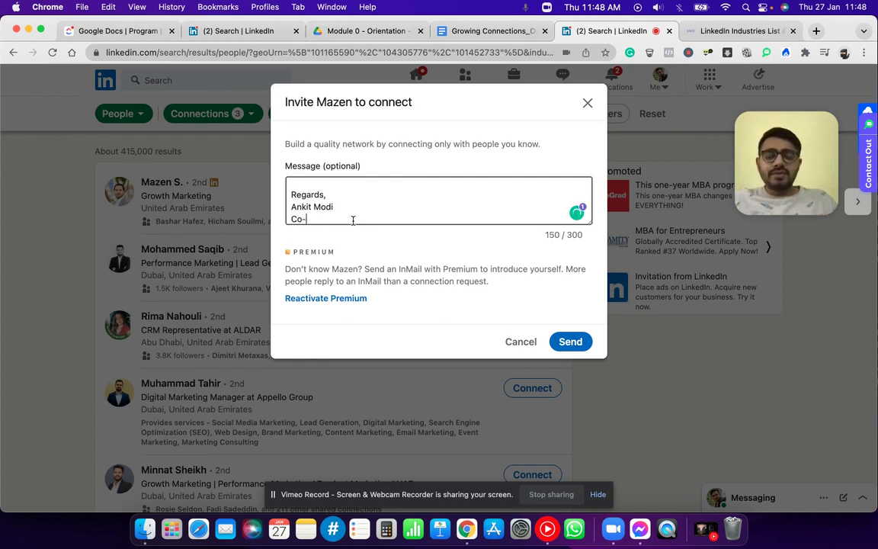
pyautogui.press('BackSpace')
pyautogui.press('BackSpace')
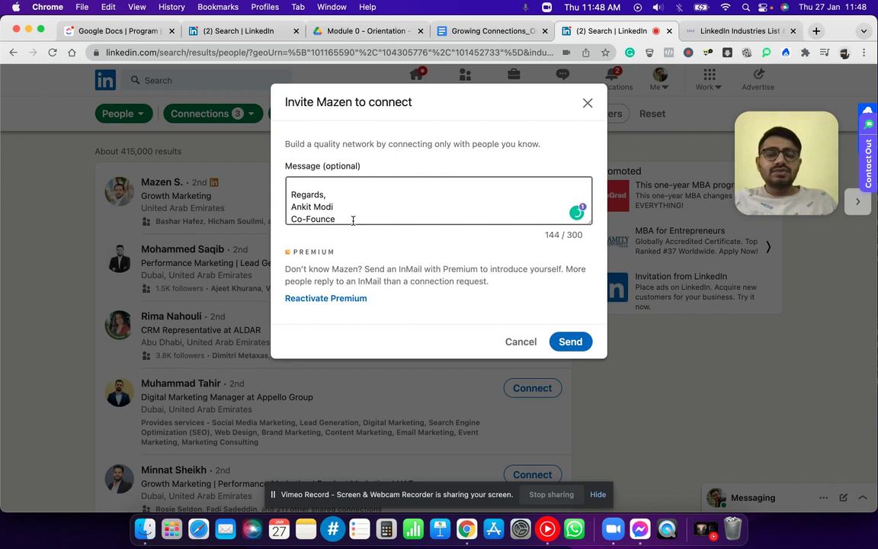
pyautogui.write('der')
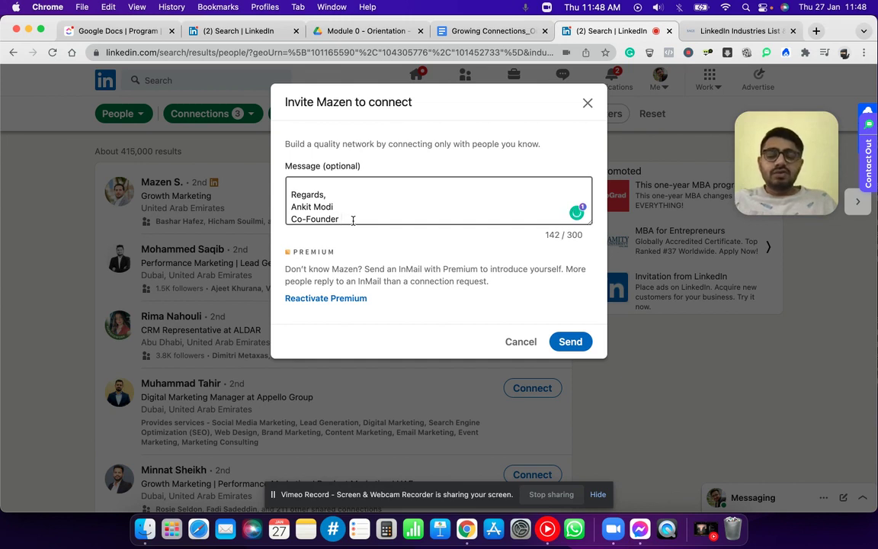
pyautogui.write('at ')
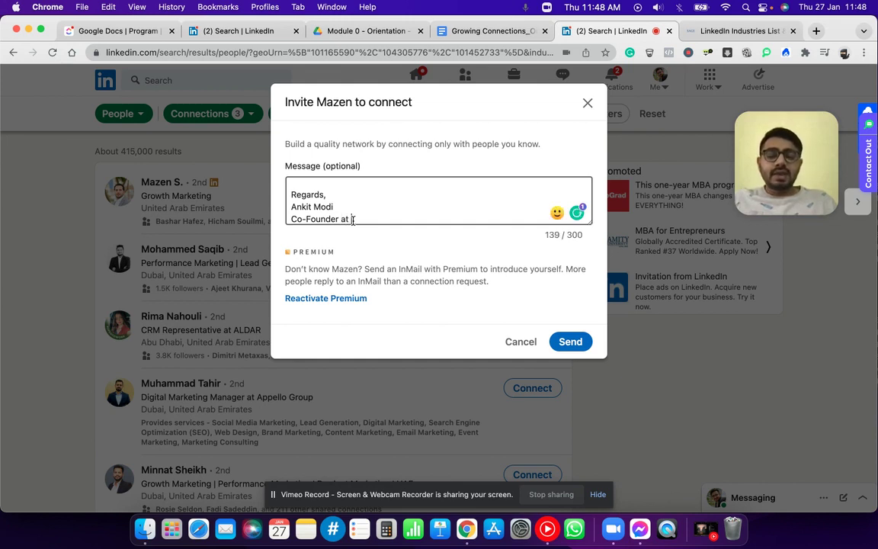
pyautogui.write('Six Fi')
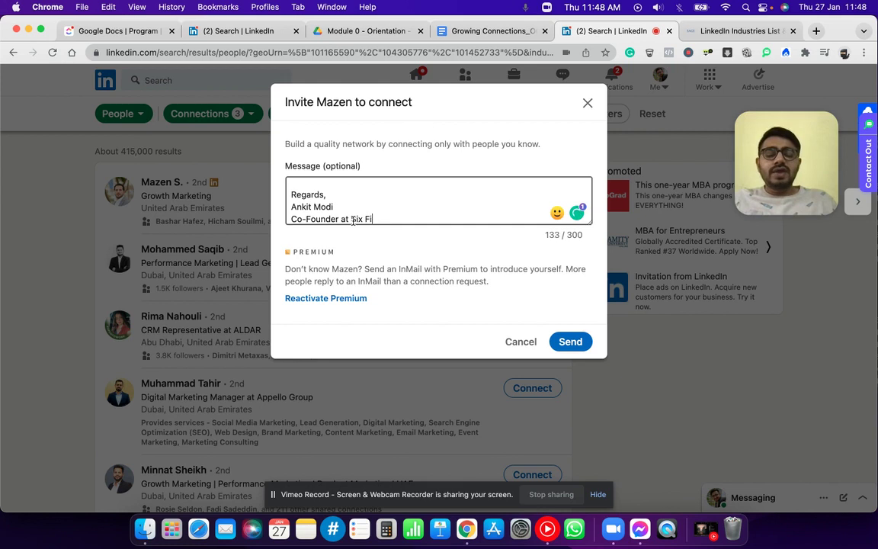
pyautogui.write('gure Consulting')
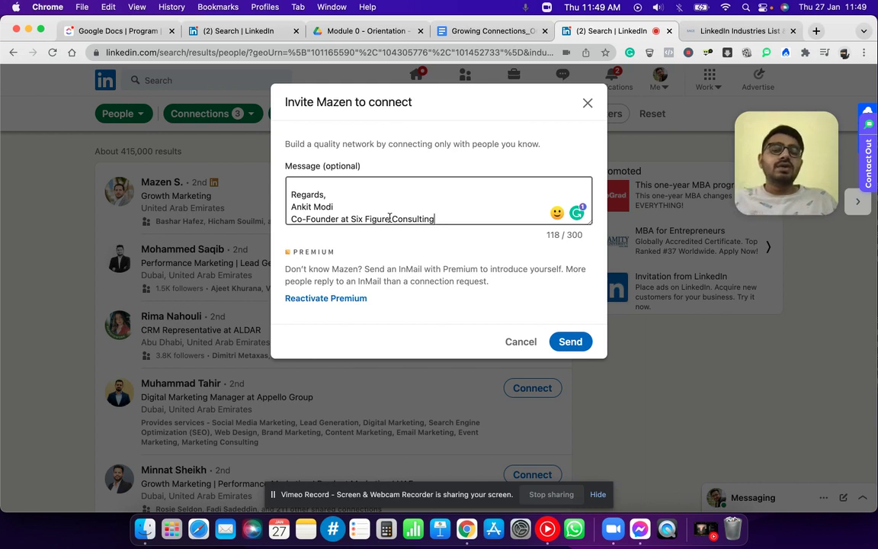
# - Copy the complete invitation note and send the connection invitation
pyautogui.scroll(1, 383, 213)
pyautogui.scroll(-1, 386, 210)
pyautogui.scroll(3, 386, 210)
pyautogui.press('super+a')
pyautogui.press('super+c')
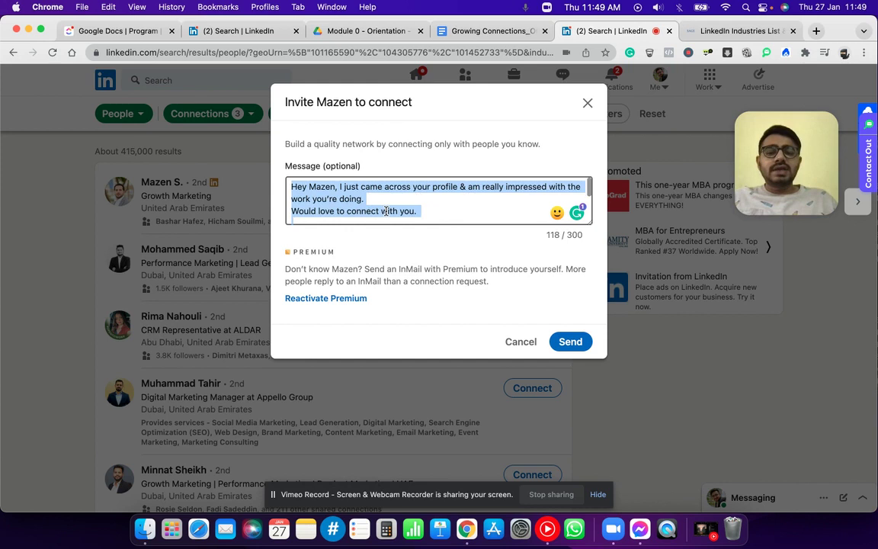
pyautogui.scroll(-3, 427, 206)
pyautogui.click(570, 343)
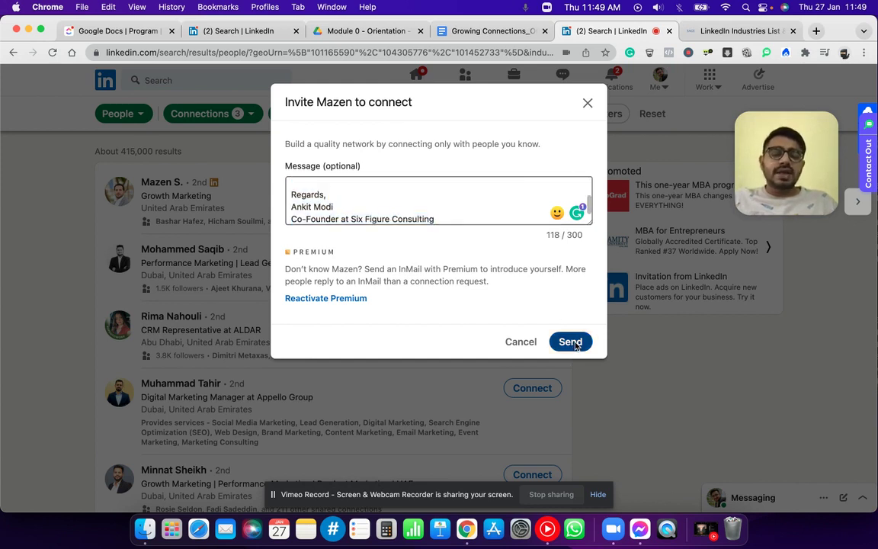
# - Start a connection invitation with a note for the Digital Marketing Manager at Appello Group
pyautogui.scroll(-1, 467, 301)
pyautogui.scroll(-3, 467, 301)
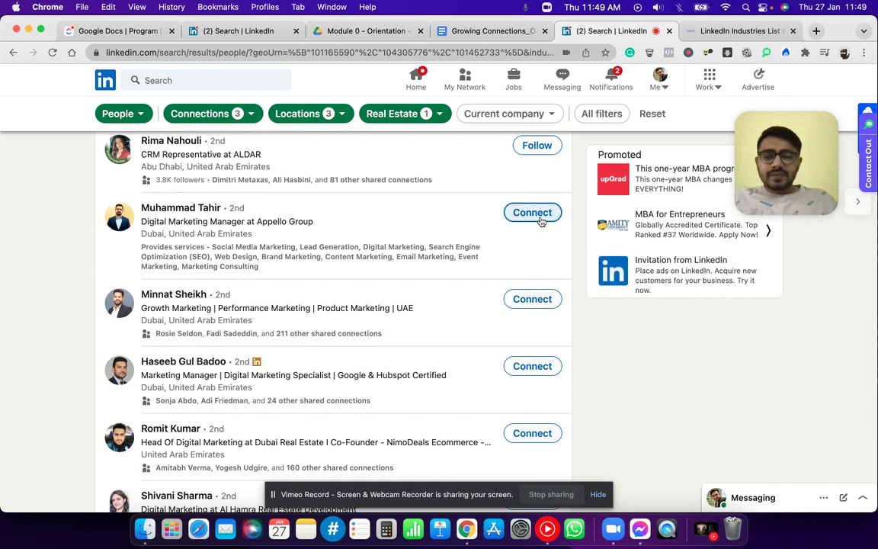
pyautogui.click(535, 216)
pyautogui.click(491, 189)
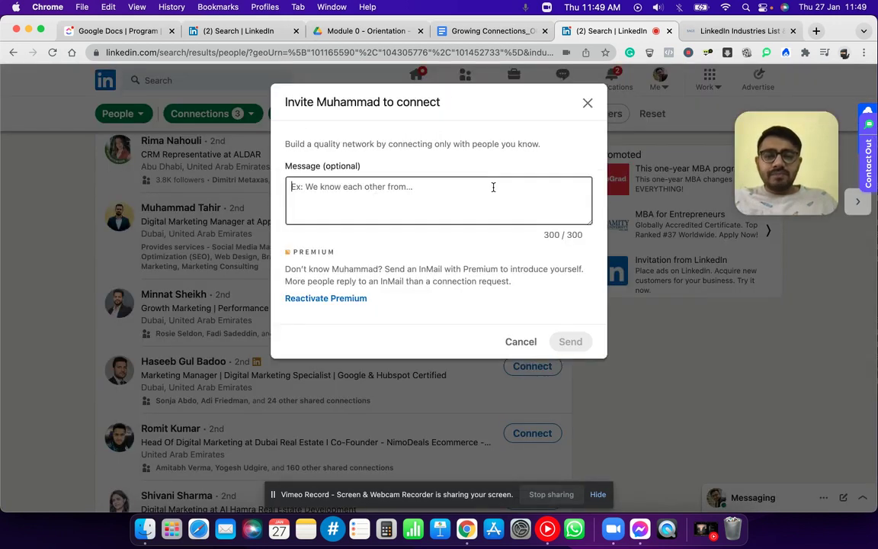
# - Paste the copied note into the invitation for the Appello Group Digital Marketing Manager and replace the greeting name with the recipient's first name
pyautogui.press('super+v')
pyautogui.scroll(3, 355, 185)
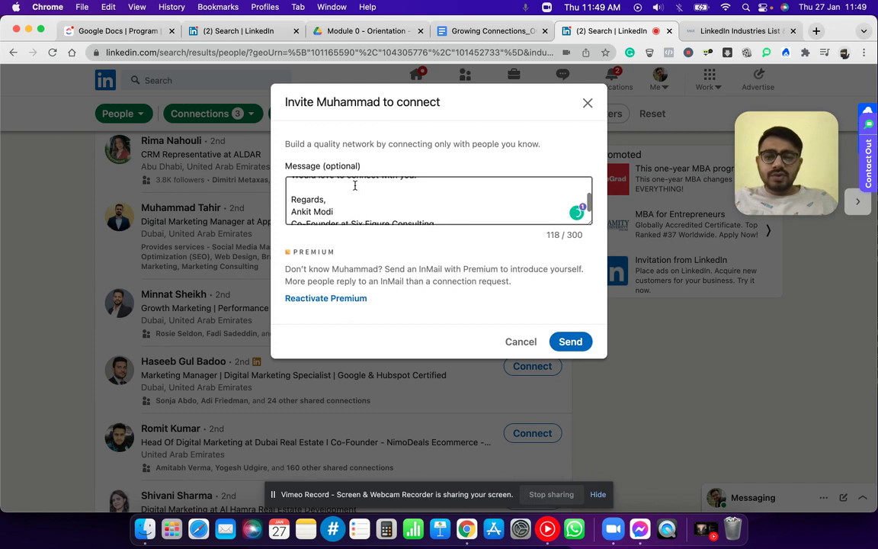
pyautogui.moveTo(335, 186); pyautogui.dragTo(308, 186)
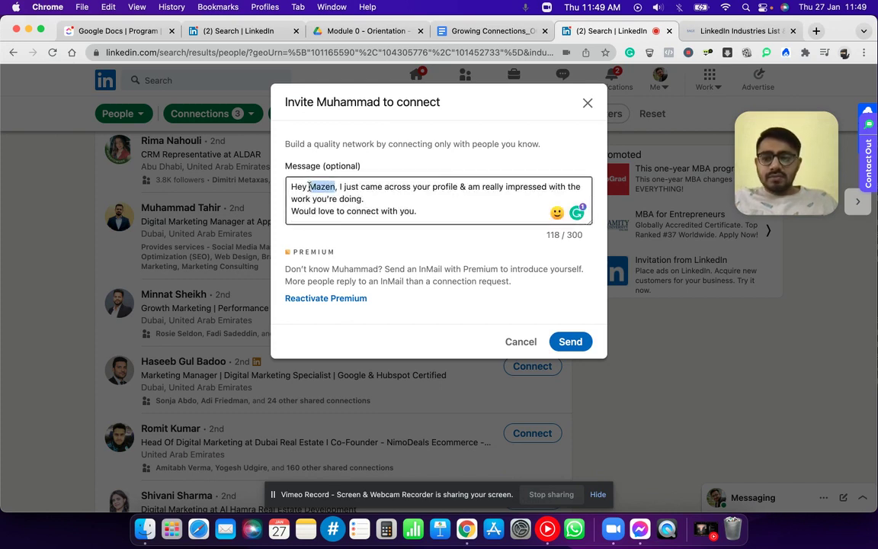
pyautogui.write('M')
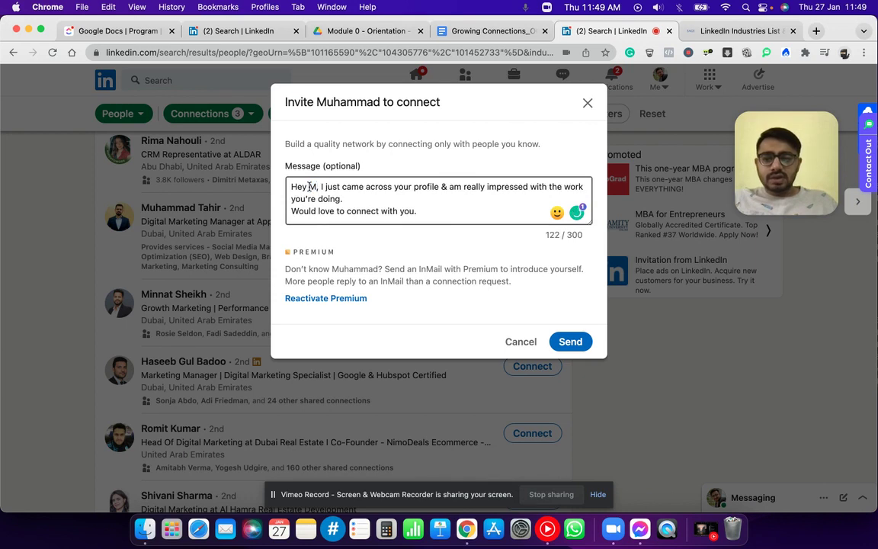
pyautogui.write('uha')
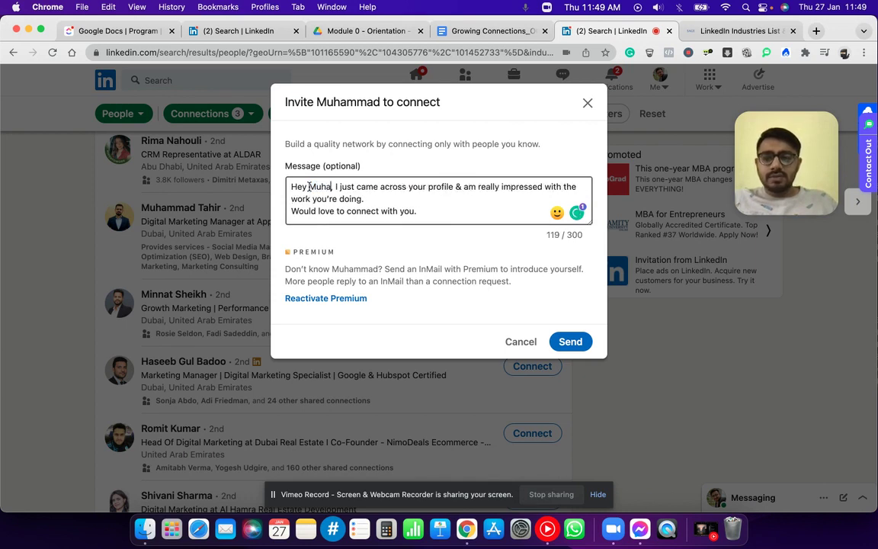
pyautogui.write('mmad')
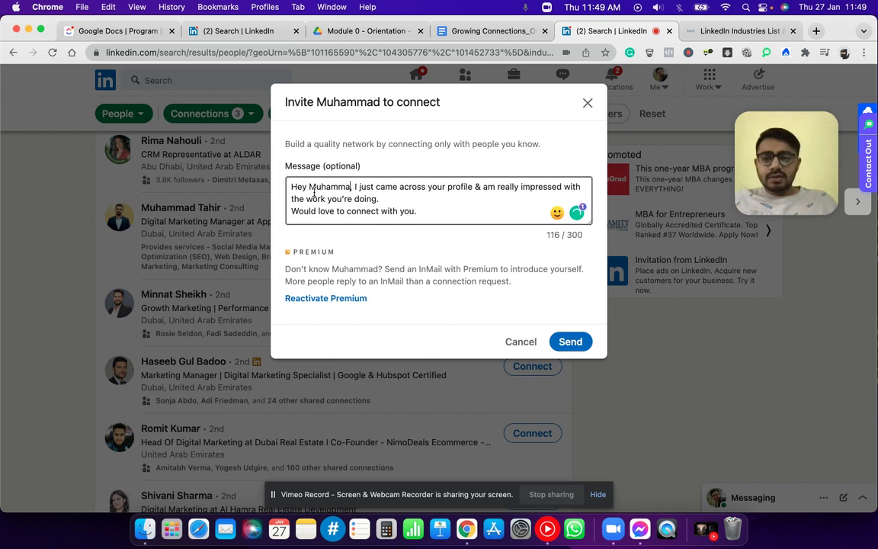
# - Check the note's signature and send the invitation to the Digital Marketing Manager at Appello Group
pyautogui.scroll(-1, 388, 213)
pyautogui.scroll(-2, 387, 214)
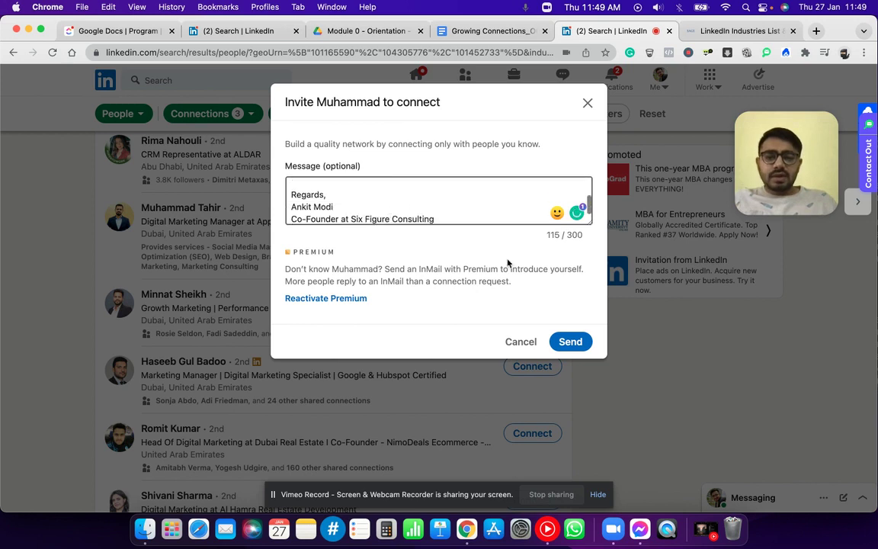
pyautogui.click(572, 343)
# - Start an invitation for the Growth, Performance and Product Marketing contact in Dubai and paste the copied note into it
pyautogui.scroll(-2, 483, 360)
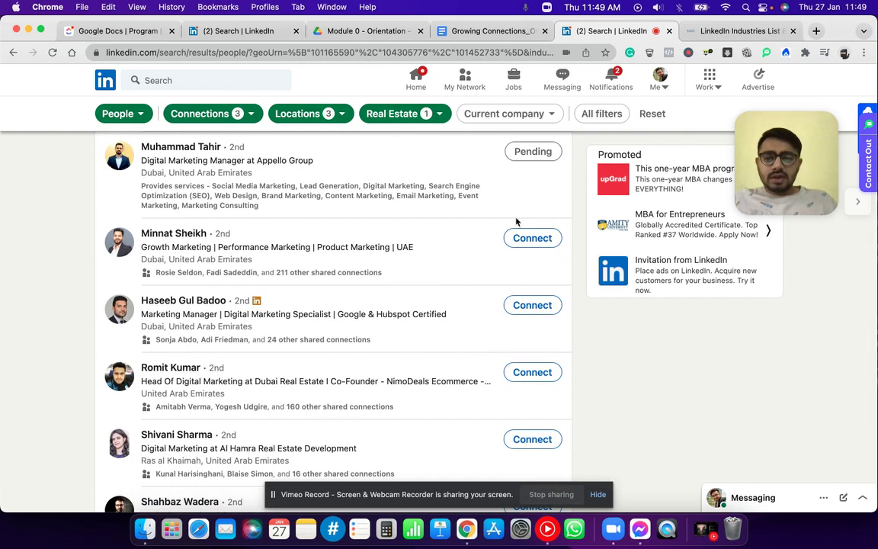
pyautogui.click(527, 238)
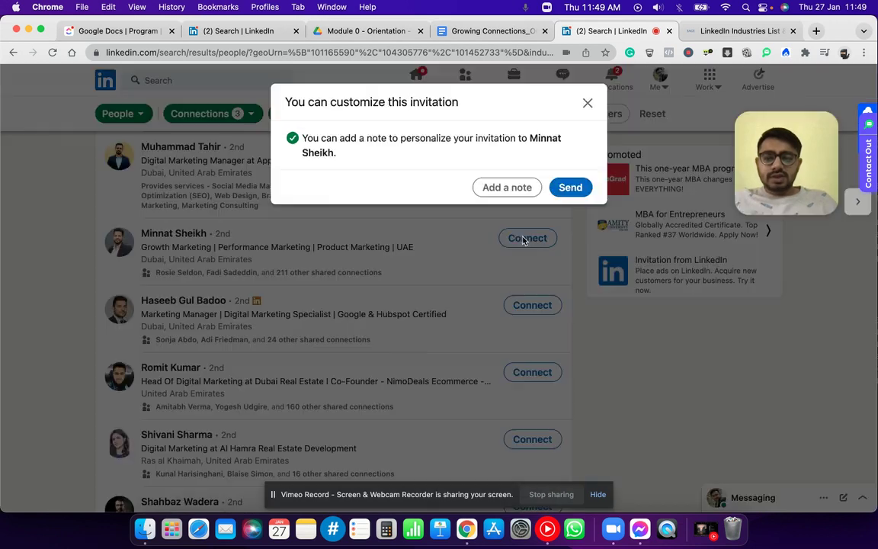
pyautogui.click(484, 187)
pyautogui.press('super+v')
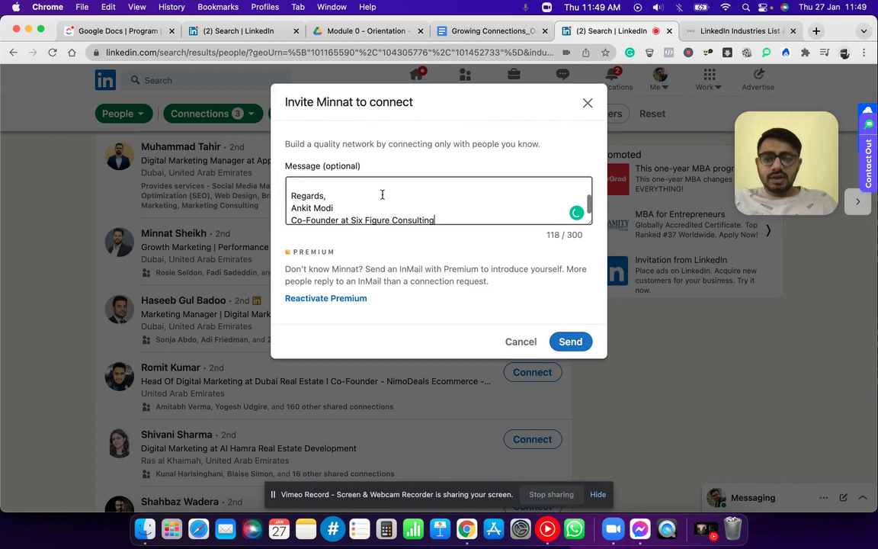
# - Replace the greeting name with the Growth Marketing contact's first name and send the invitation
pyautogui.scroll(2, 358, 194)
pyautogui.doubleClick(324, 188)
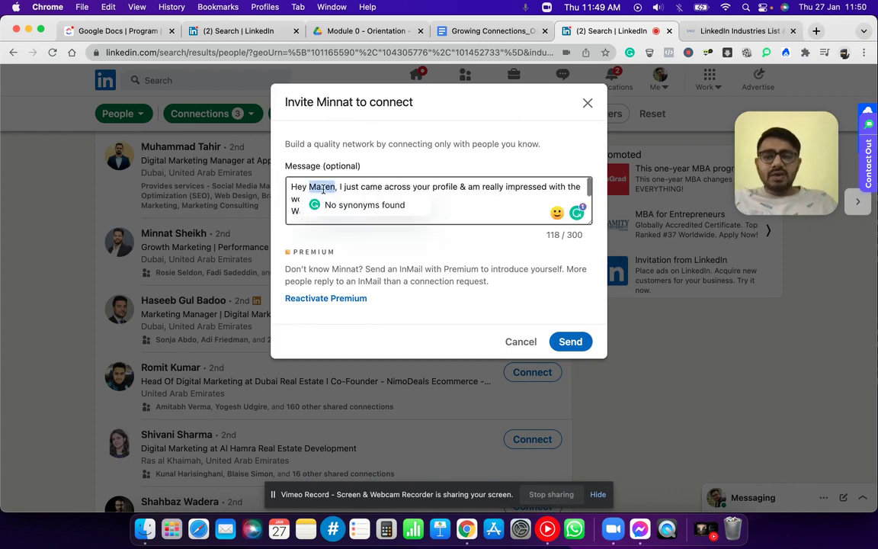
pyautogui.write('Minnat')
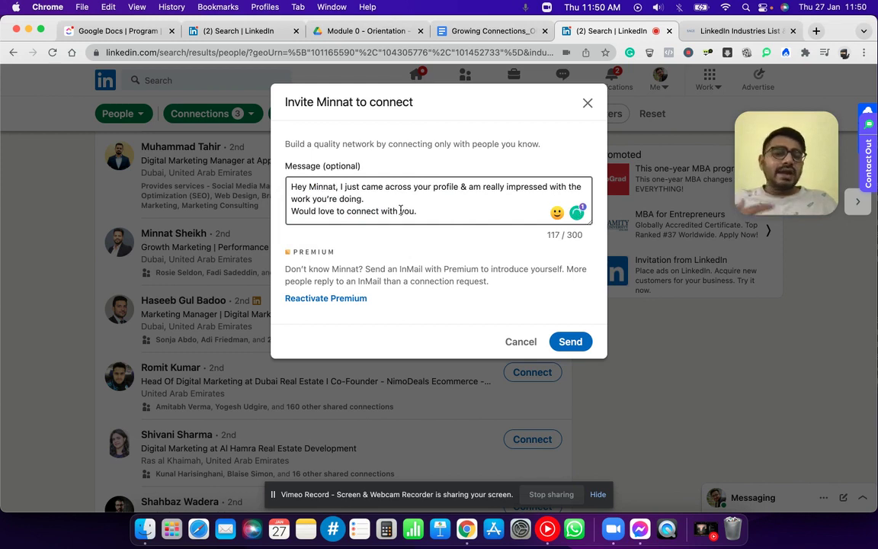
pyautogui.scroll(-3, 400, 212)
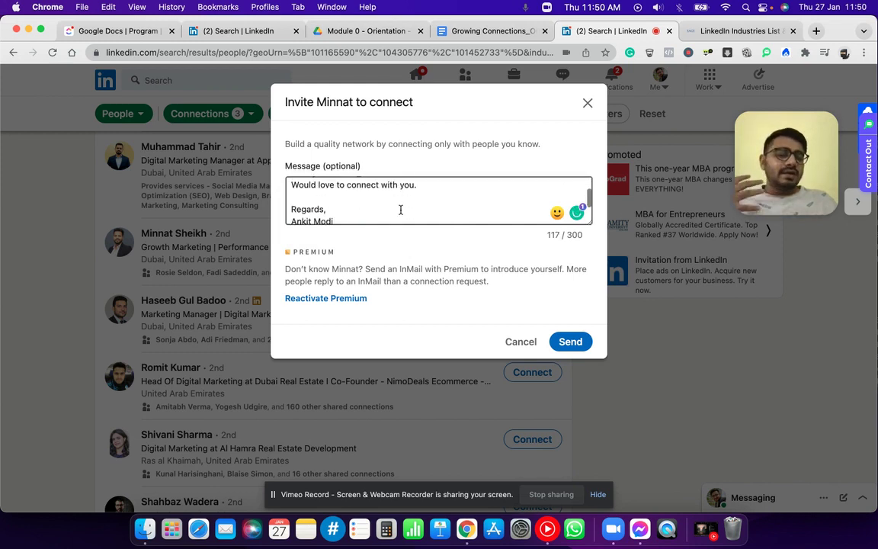
pyautogui.click(563, 341)
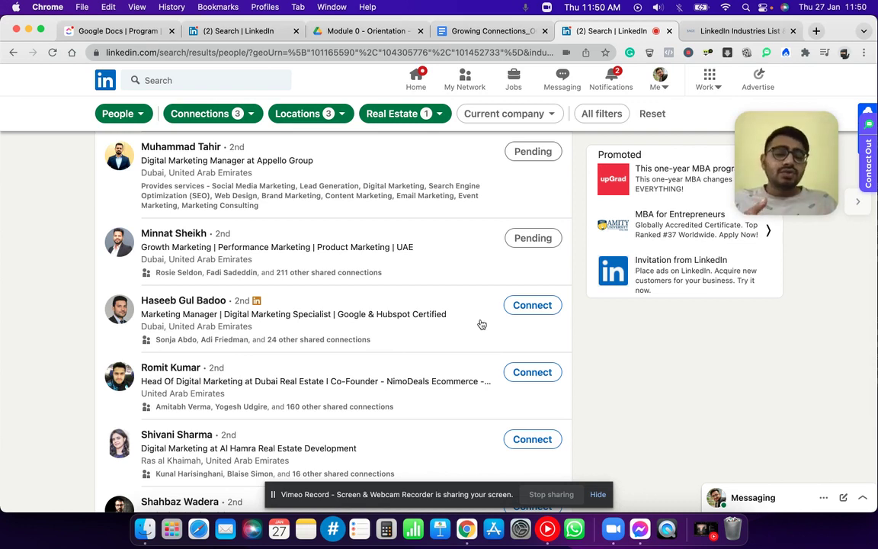
# - Start an invitation for the Google & Hubspot Certified Marketing Manager in Dubai and paste the copied note into it
pyautogui.scroll(-3, 482, 325)
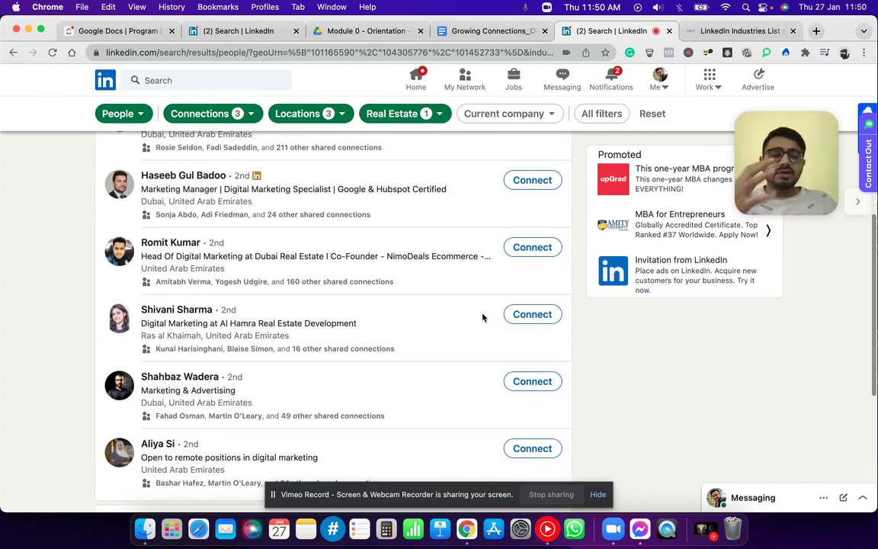
pyautogui.scroll(-3, 482, 317)
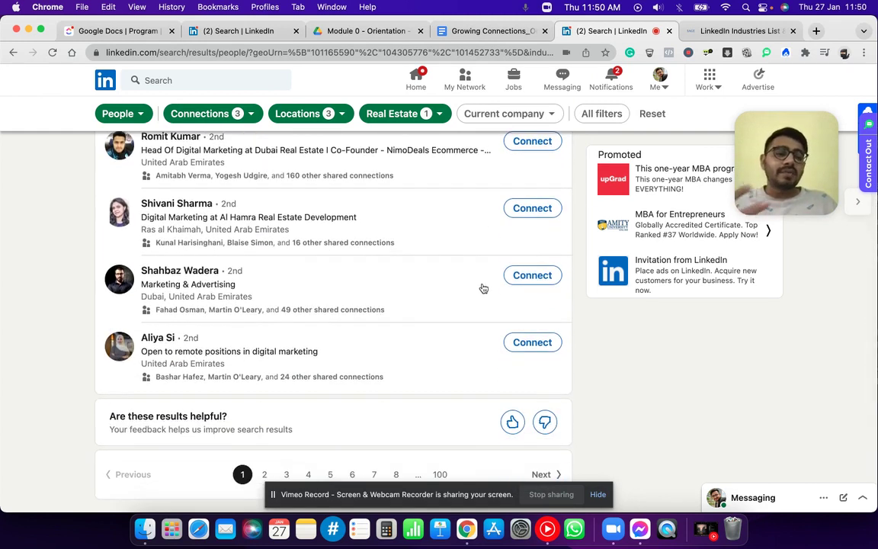
pyautogui.scroll(1, 483, 288)
pyautogui.scroll(6, 482, 287)
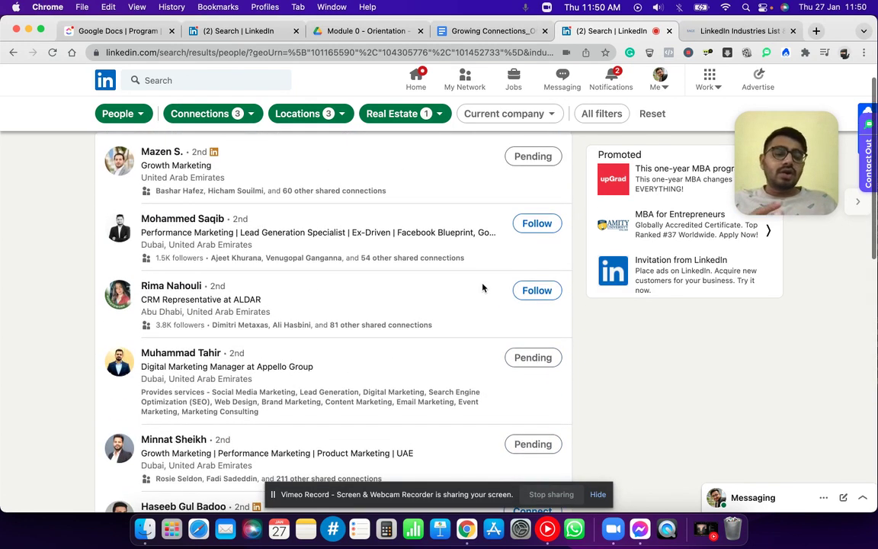
pyautogui.scroll(1, 482, 287)
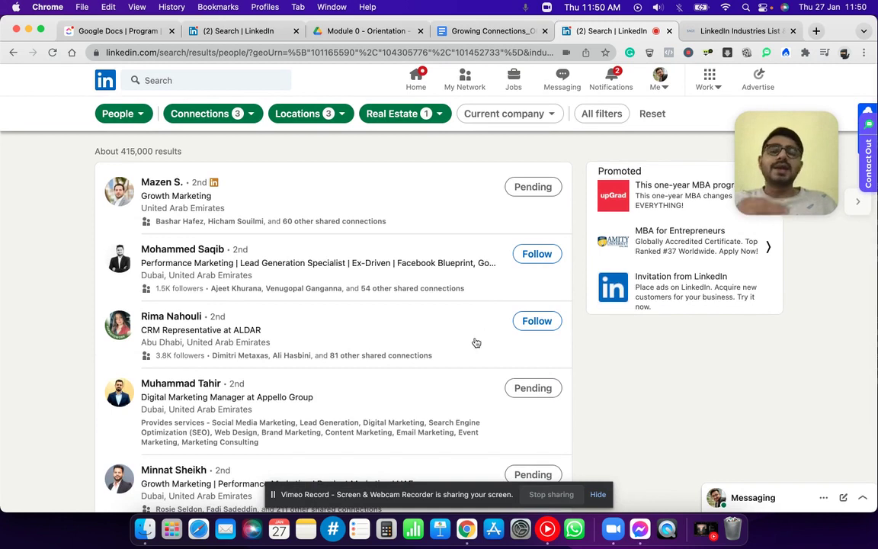
pyautogui.scroll(-3, 474, 329)
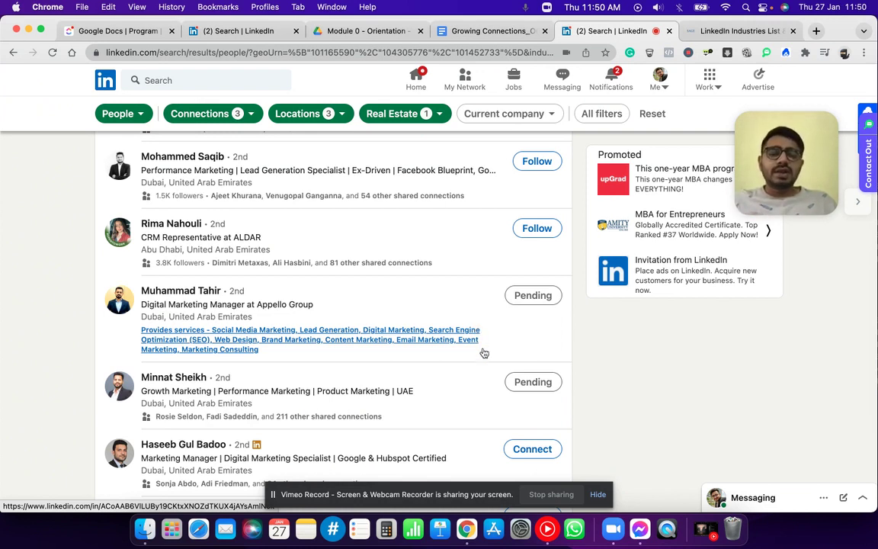
pyautogui.scroll(-5, 482, 353)
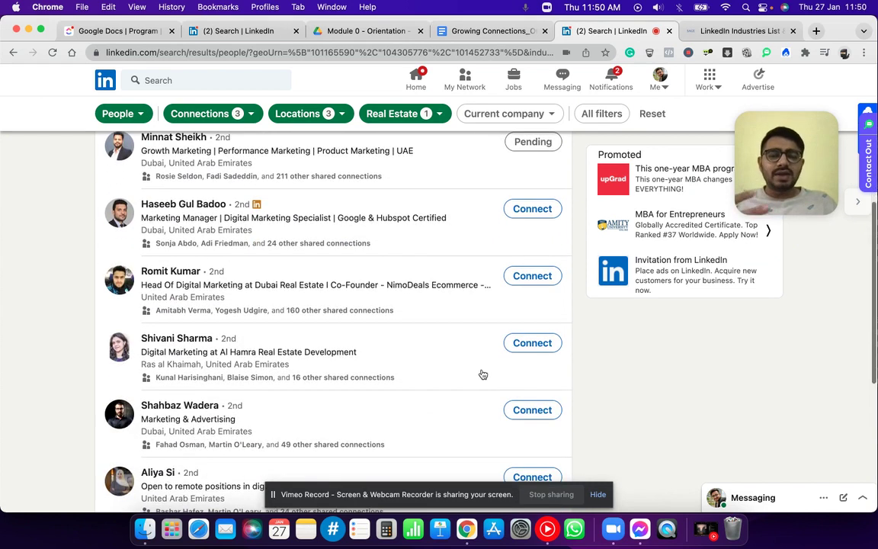
pyautogui.click(511, 210)
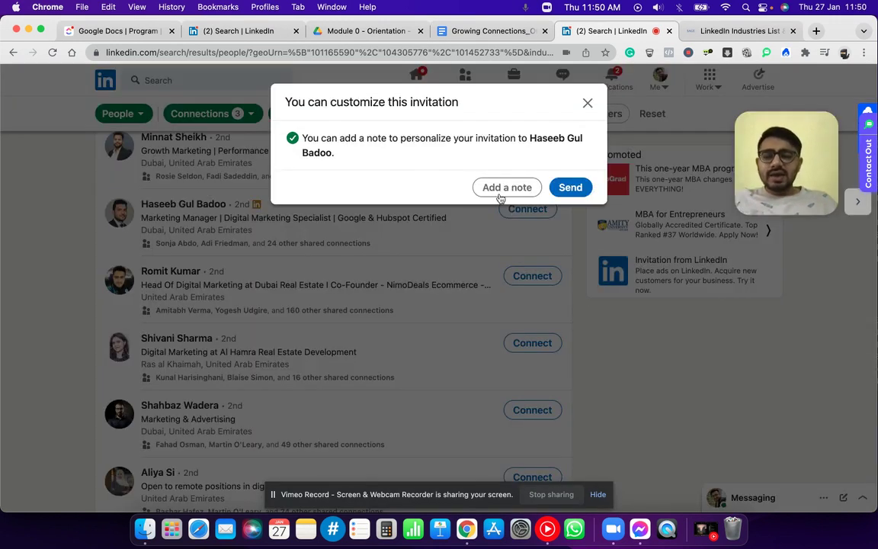
pyautogui.click(500, 187)
pyautogui.press('super+v')
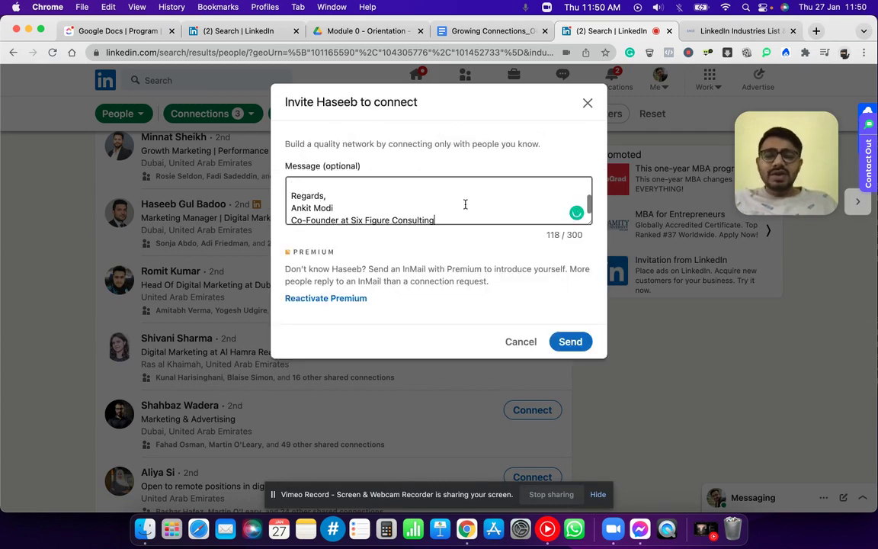
# - Replace the greeting name with the Marketing Manager's first name and send the invitation
pyautogui.scroll(3, 465, 204)
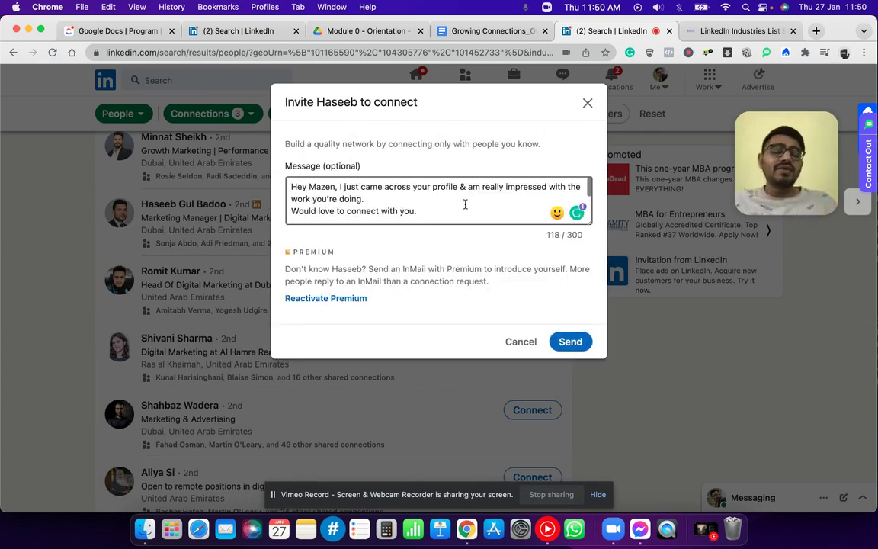
pyautogui.doubleClick(320, 186)
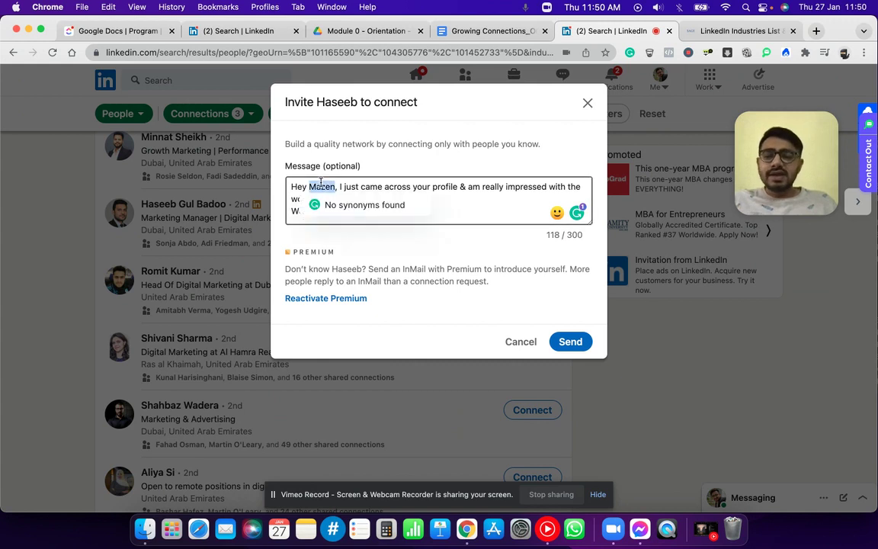
pyautogui.write('Haseeb')
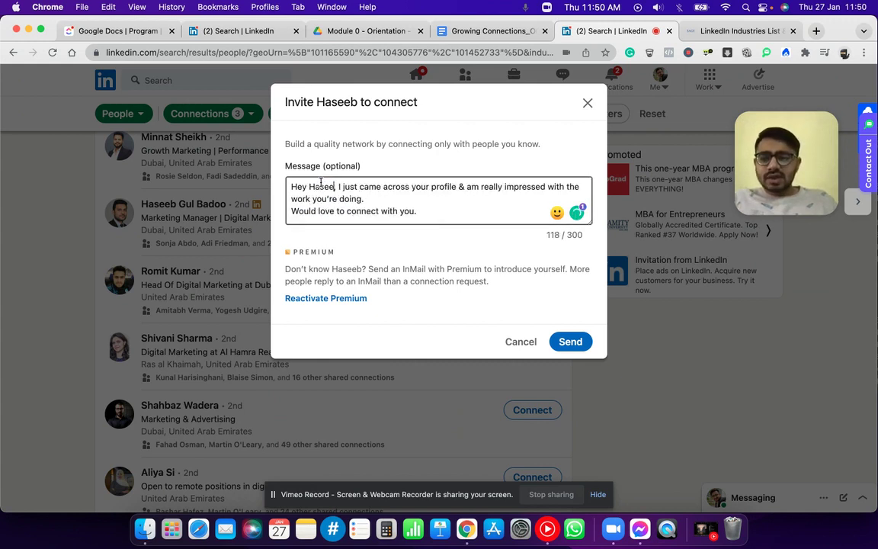
pyautogui.press('Delete')
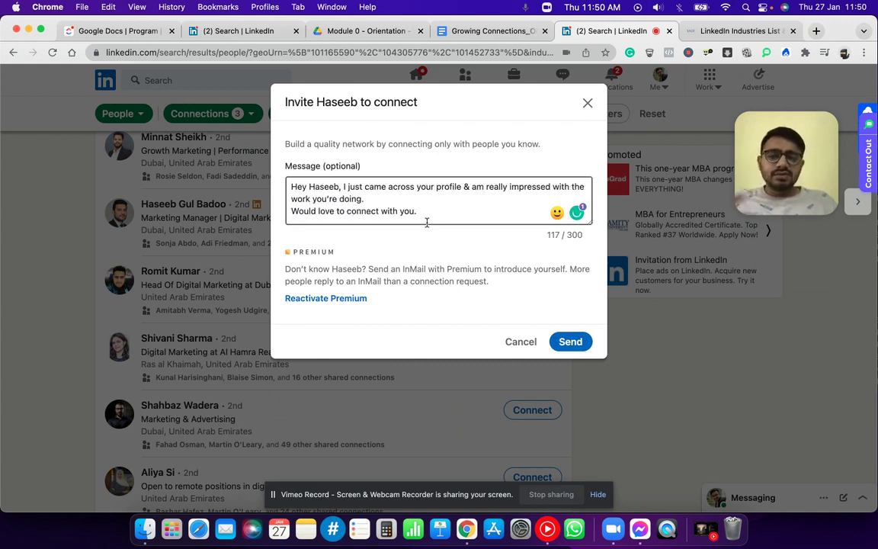
pyautogui.scroll(-3, 427, 214)
pyautogui.click(566, 347)
# - Review the invited people and the remaining contacts on the first page of search results
pyautogui.scroll(4, 488, 371)
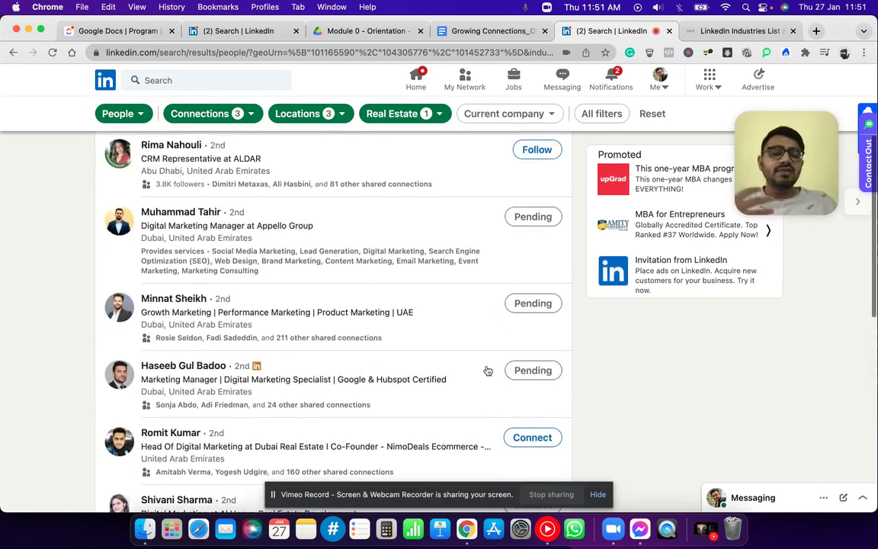
pyautogui.scroll(2, 487, 371)
pyautogui.scroll(-2, 488, 371)
pyautogui.scroll(-5, 488, 370)
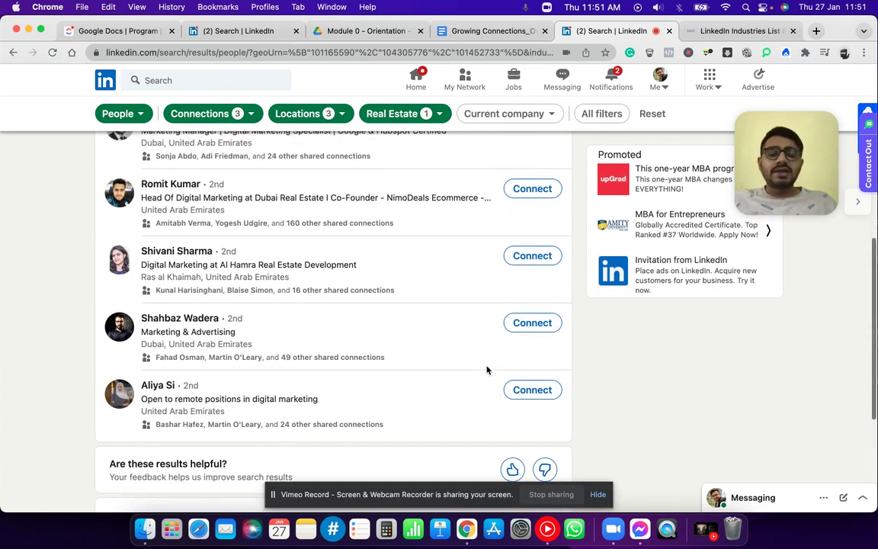
pyautogui.scroll(5, 487, 370)
pyautogui.scroll(2, 488, 371)
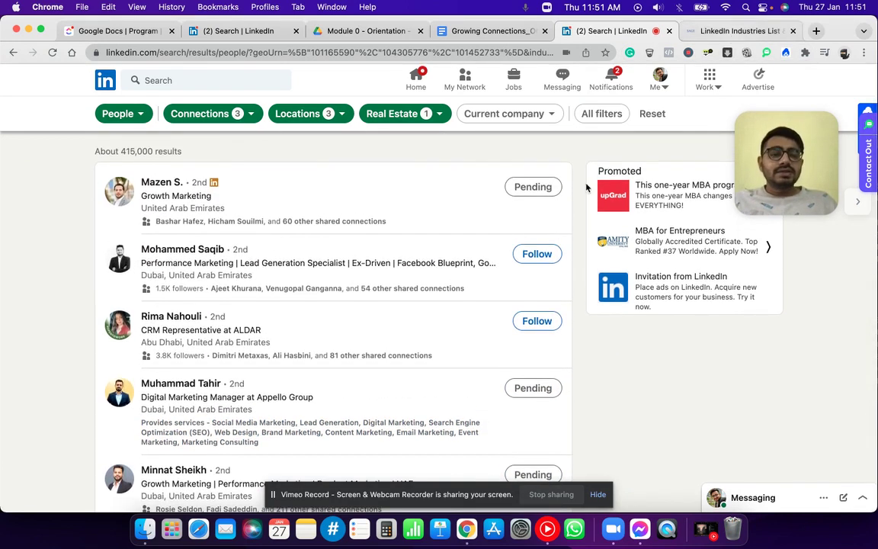
# - Switch to the LinkedIn industries list page and look through the ranked industries for other ones to target
pyautogui.click(731, 35)
pyautogui.scroll(-3, 529, 315)
pyautogui.scroll(-5, 529, 315)
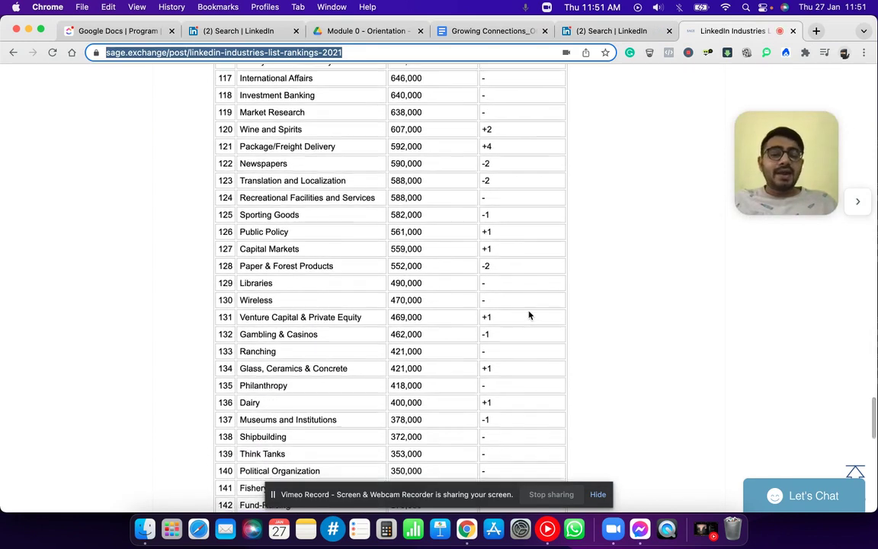
pyautogui.scroll(-2, 529, 315)
pyautogui.scroll(-3, 529, 315)
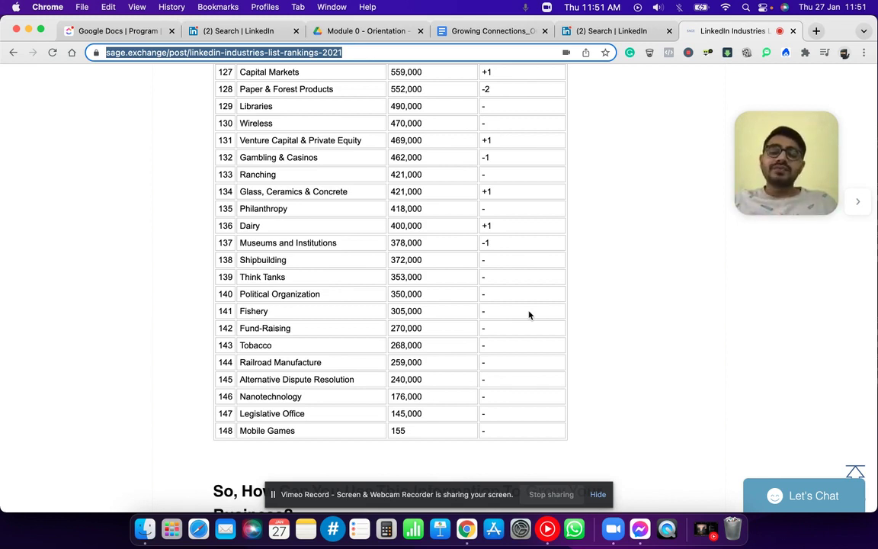
pyautogui.scroll(10, 529, 315)
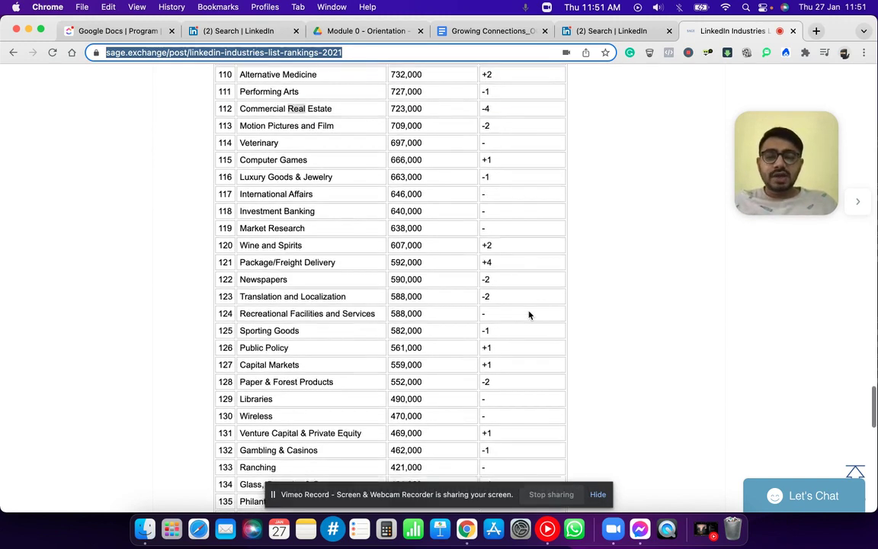
pyautogui.scroll(8, 529, 315)
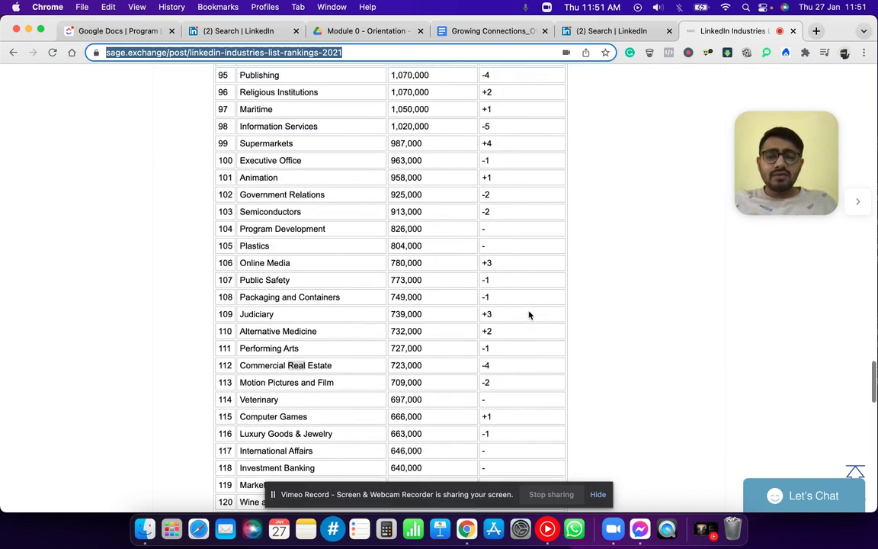
pyautogui.scroll(7, 529, 315)
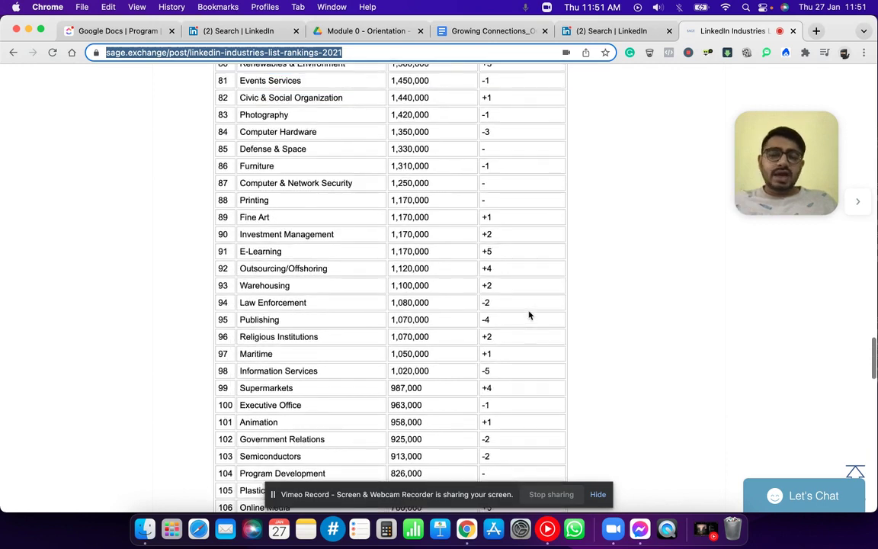
pyautogui.scroll(8, 529, 315)
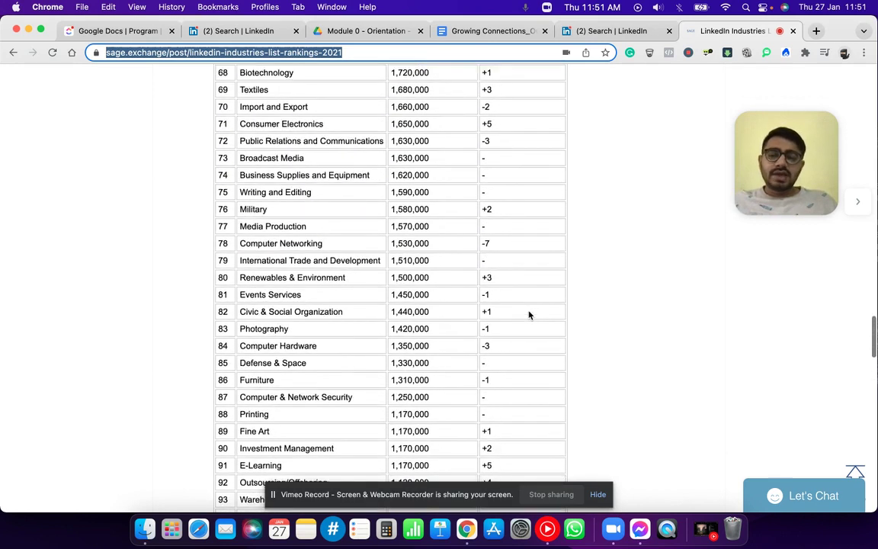
pyautogui.scroll(4, 529, 315)
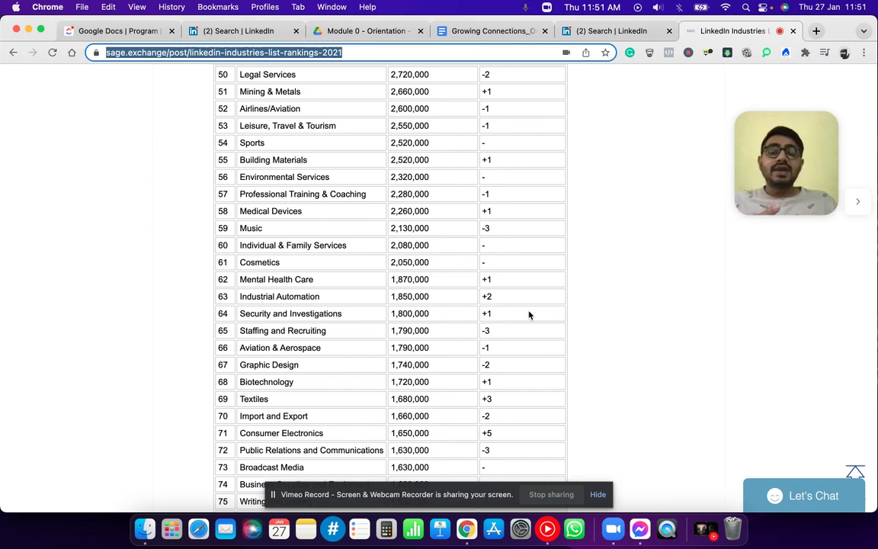
# - Look up Professional Training & Coaching and the higher-ranked industries in the list, and return to the LinkedIn people search results
pyautogui.scroll(3, 529, 314)
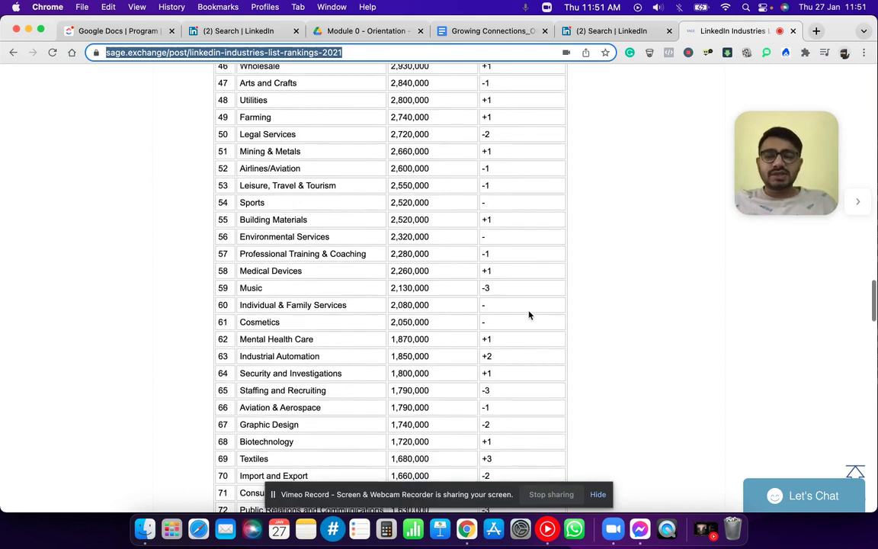
pyautogui.click(286, 270)
pyautogui.moveTo(286, 271); pyautogui.dragTo(373, 273)
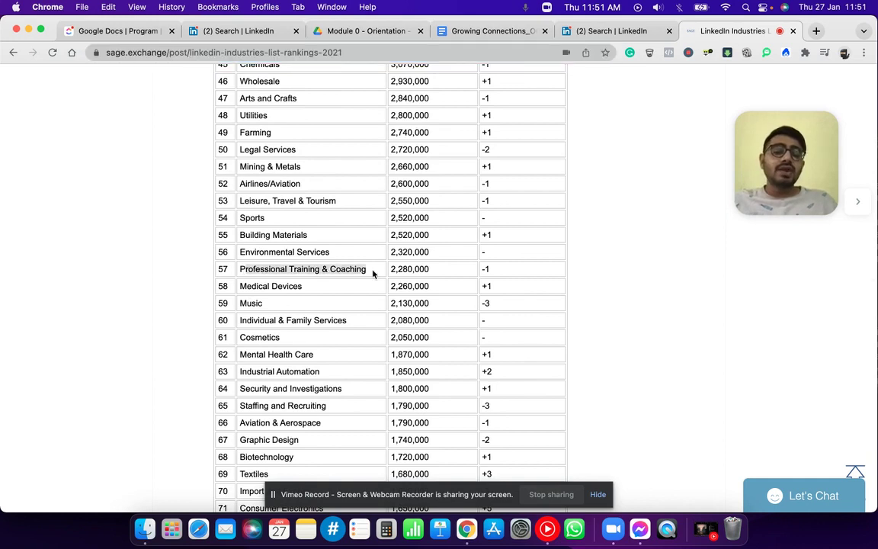
pyautogui.scroll(2, 372, 274)
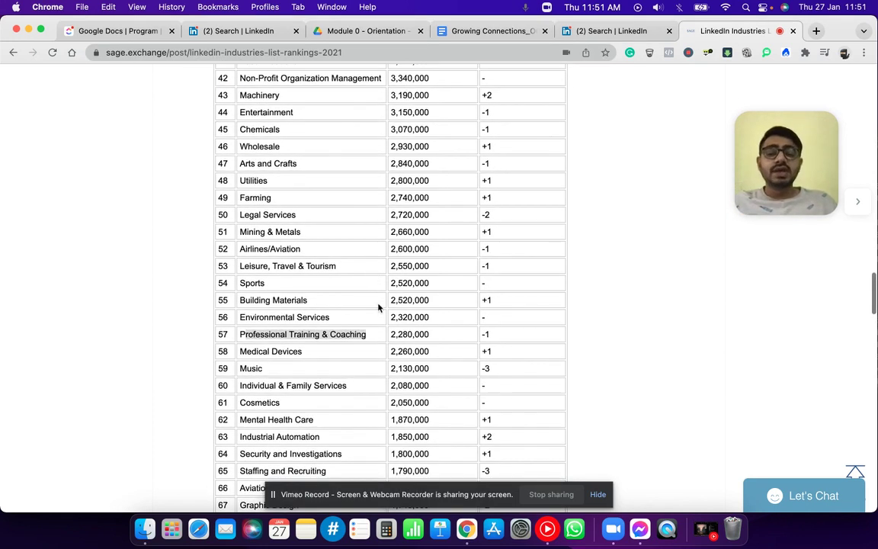
pyautogui.click(379, 336)
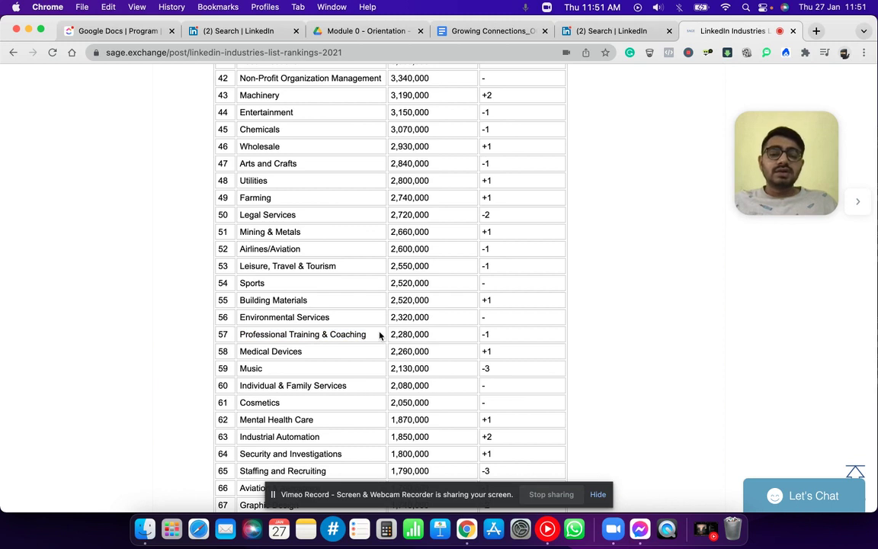
pyautogui.scroll(10, 380, 335)
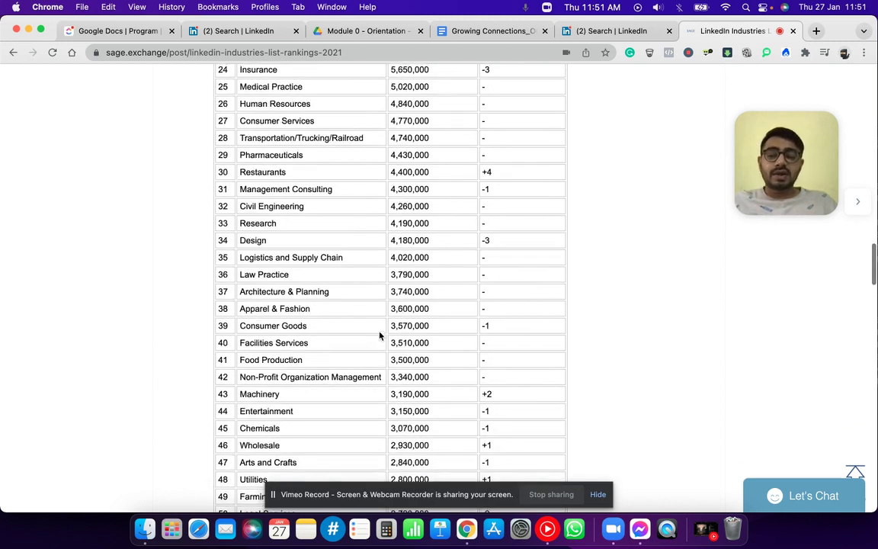
pyautogui.scroll(5, 379, 336)
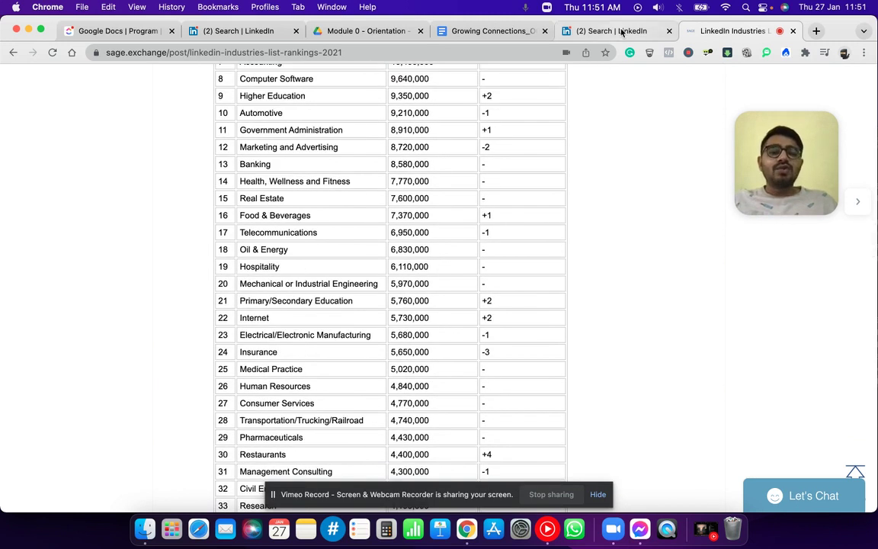
pyautogui.click(621, 31)
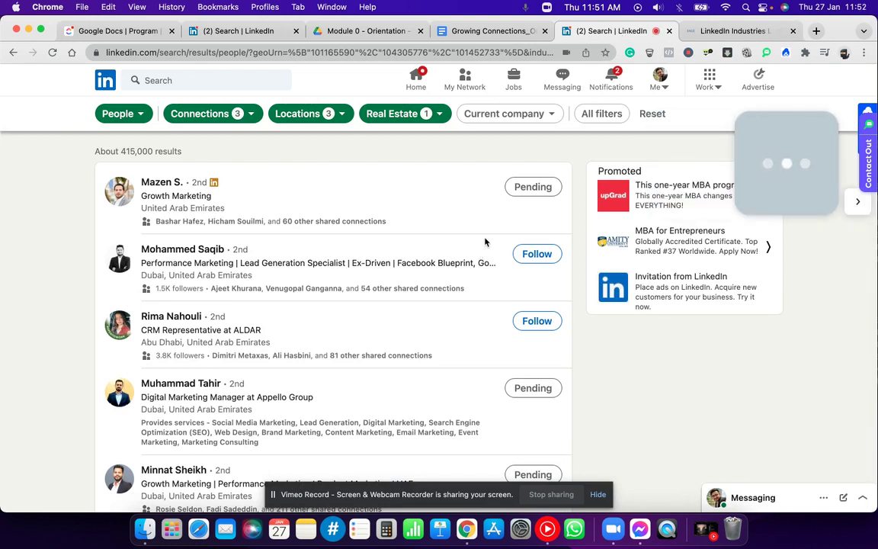